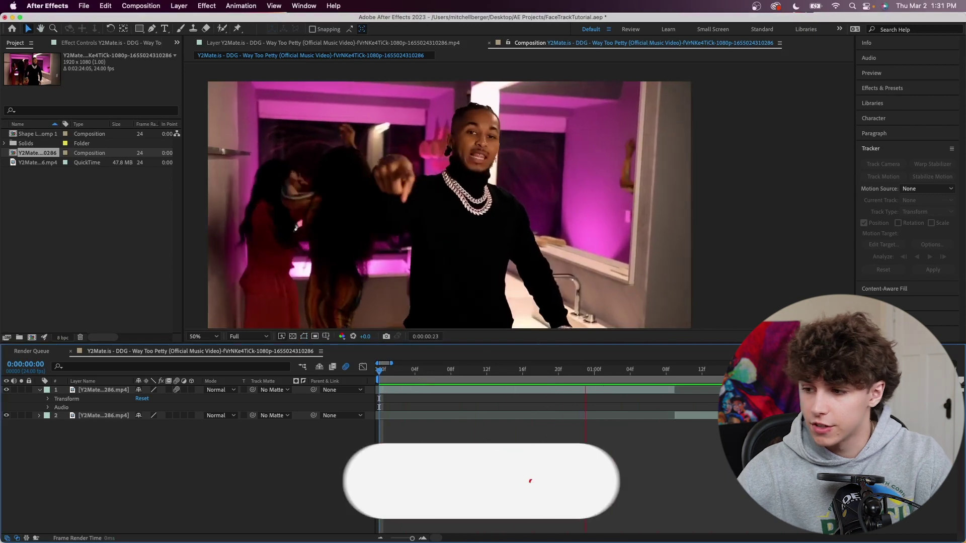
- Select the upper video clip layer, with the Tracker available, and start Stabilize Motion on it
{"action": "left_click", "coordinate": [461, 371]}
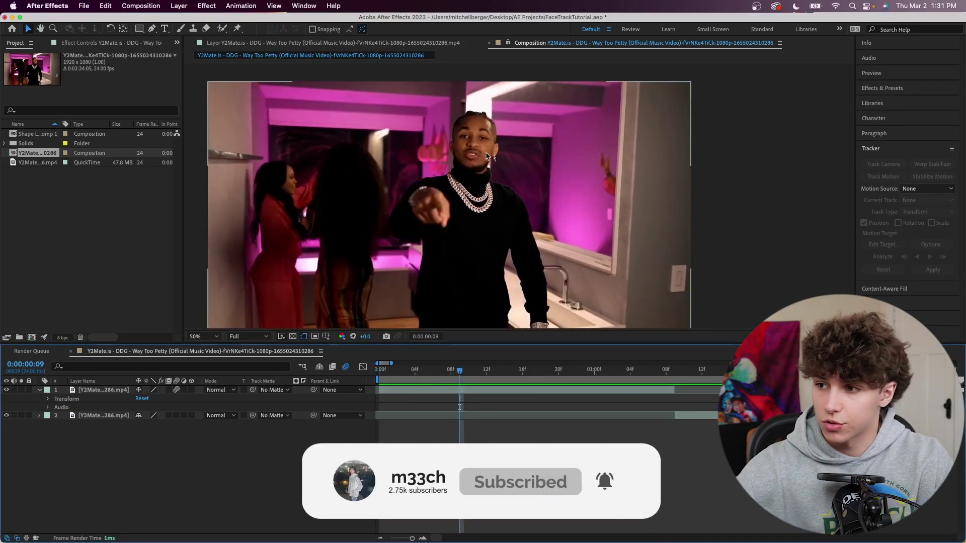
{"action": "left_click_drag", "start_coordinate": [460, 371], "coordinate": [756, 371]}
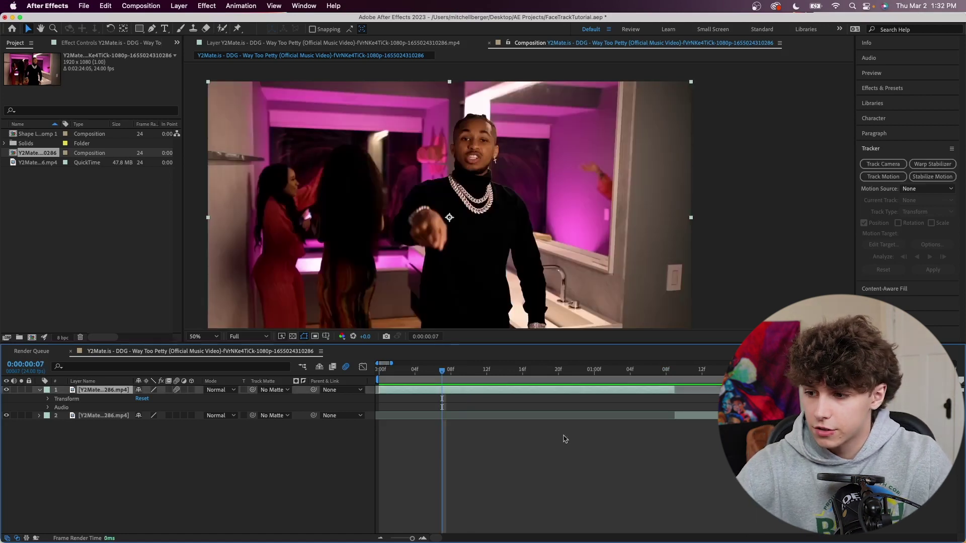
{"action": "left_click", "coordinate": [584, 426]}
{"action": "left_click", "coordinate": [532, 394]}
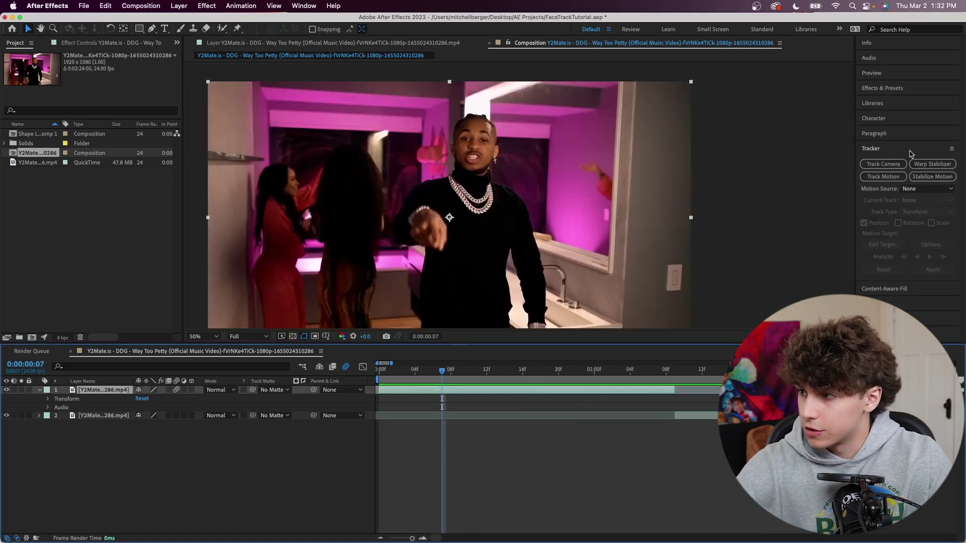
{"action": "left_click", "coordinate": [302, 6]}
{"action": "left_click", "coordinate": [301, 326]}
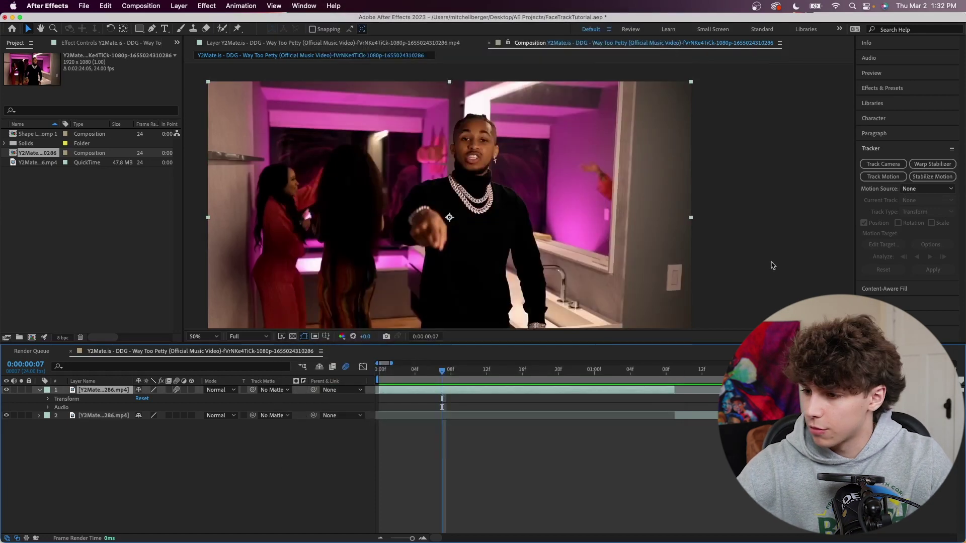
{"action": "left_click", "coordinate": [932, 177]}
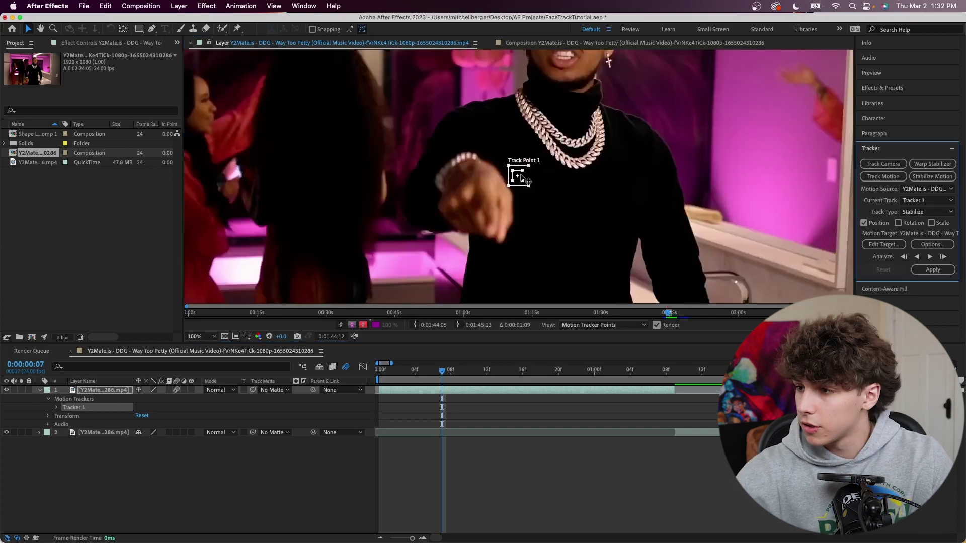
- Place the track point on the rapper's nose, enlarge its search region to about 160 × 144 around his face, and return to the first frame
{"action": "left_click_drag", "start_coordinate": [518, 179], "coordinate": [566, 73]}
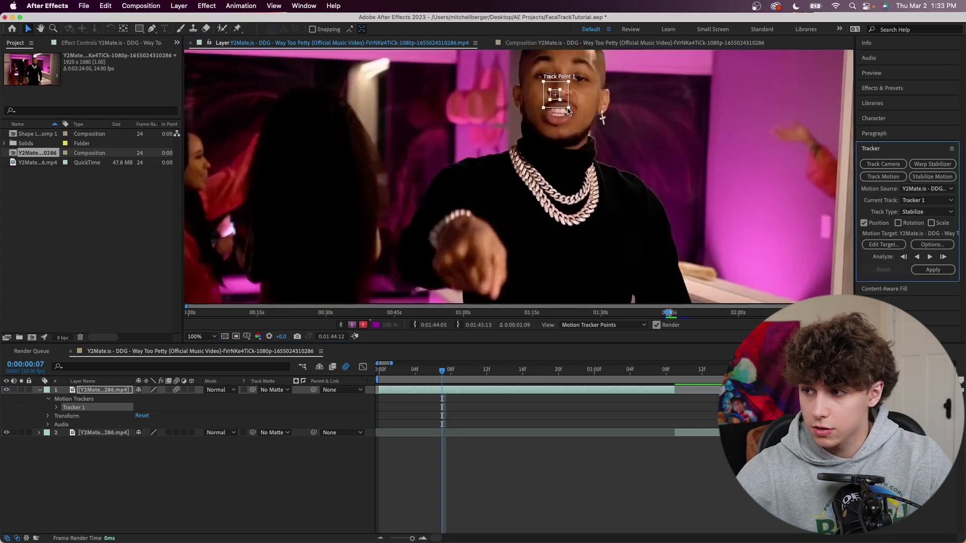
{"action": "left_click_drag", "start_coordinate": [569, 109], "coordinate": [597, 132]}
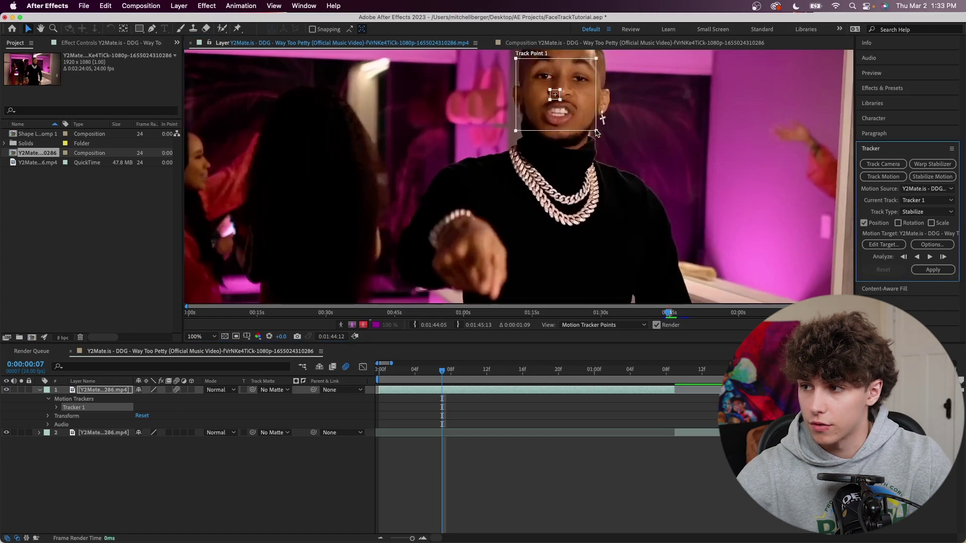
{"action": "key", "text": "Home"}
{"action": "left_click_drag", "start_coordinate": [381, 373], "coordinate": [668, 391]}
{"action": "key", "text": "Home"}
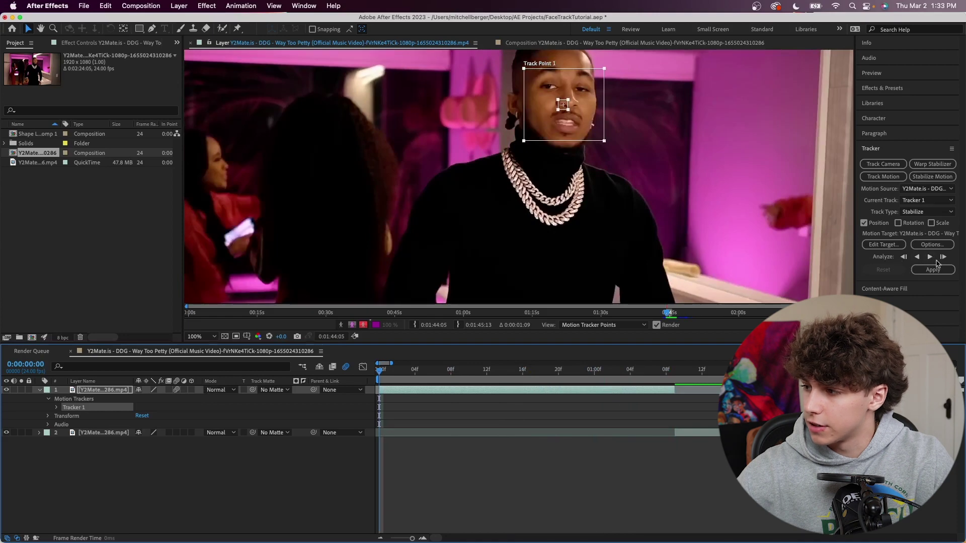
- Analyze the face track forward through the clip, apply the stabilization to the X and Y dimensions, and preview it
{"action": "left_click", "coordinate": [930, 258]}
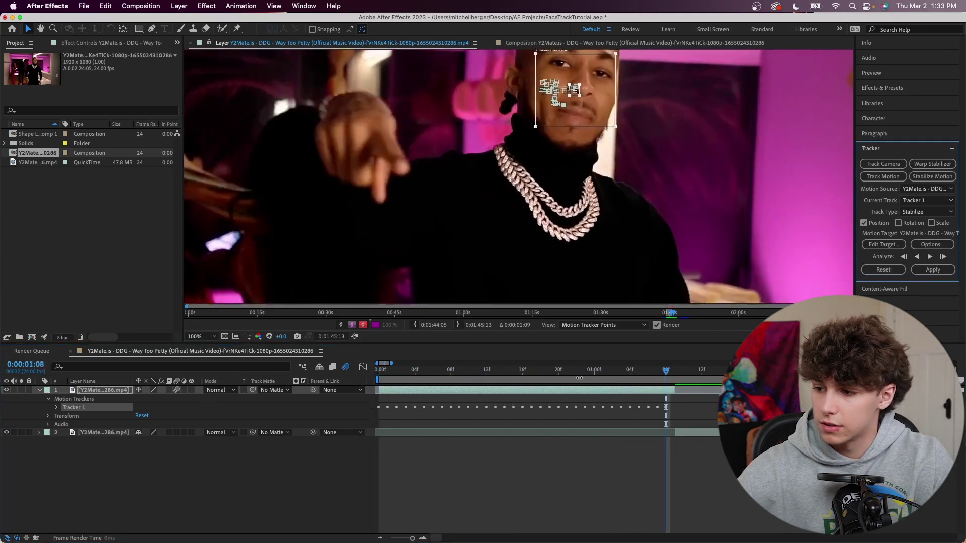
{"action": "left_click_drag", "start_coordinate": [596, 375], "coordinate": [379, 372]}
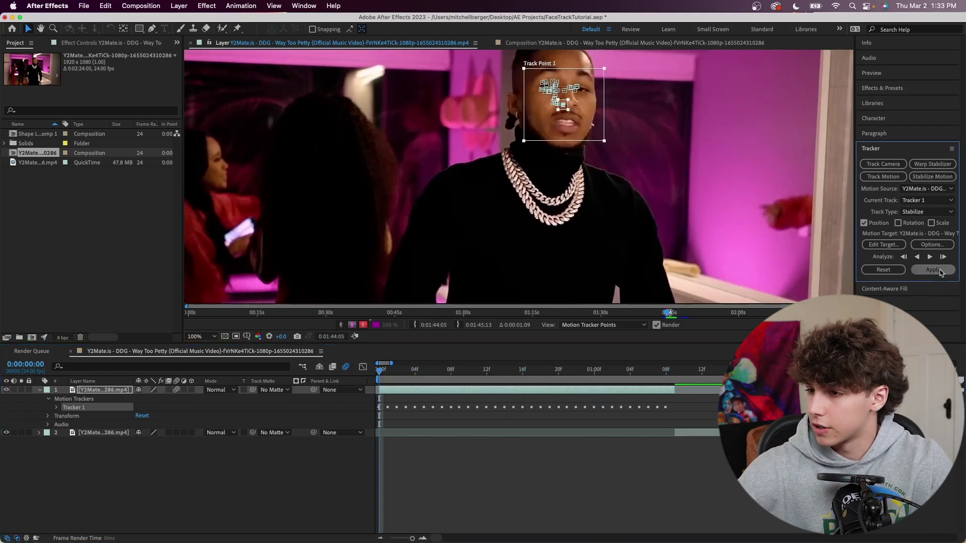
{"action": "left_click", "coordinate": [933, 270]}
{"action": "left_click", "coordinate": [533, 276]}
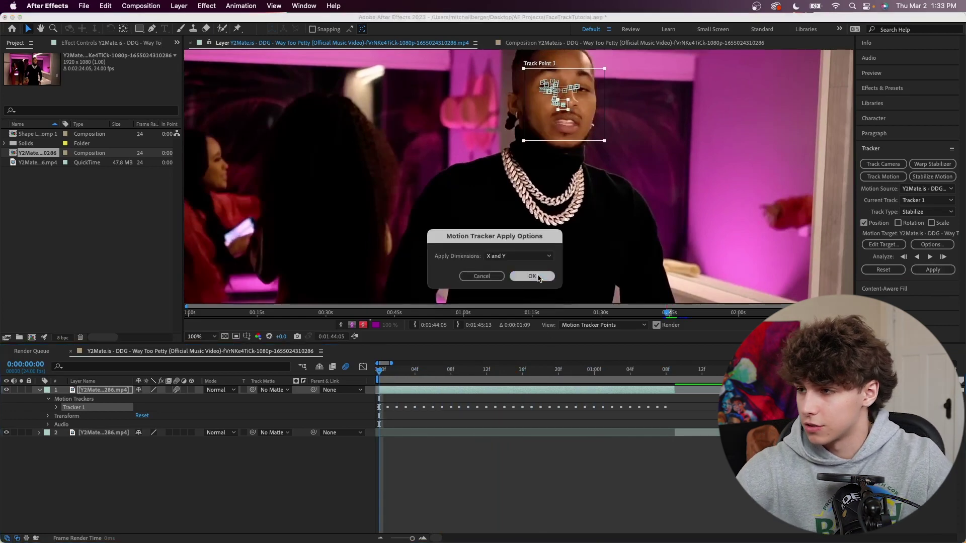
{"action": "key", "text": "space"}
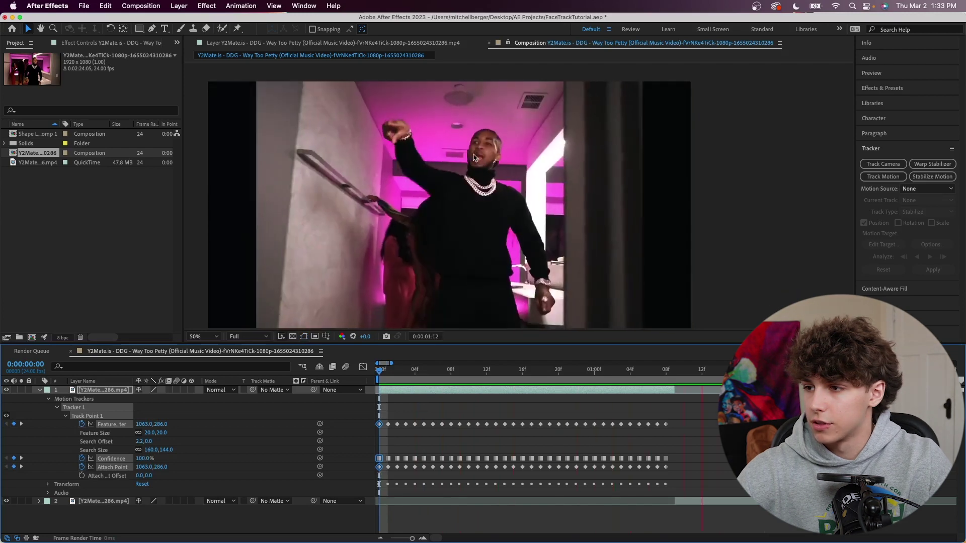
{"action": "key", "text": "space"}
{"action": "left_click_drag", "start_coordinate": [401, 372], "coordinate": [303, 364]}
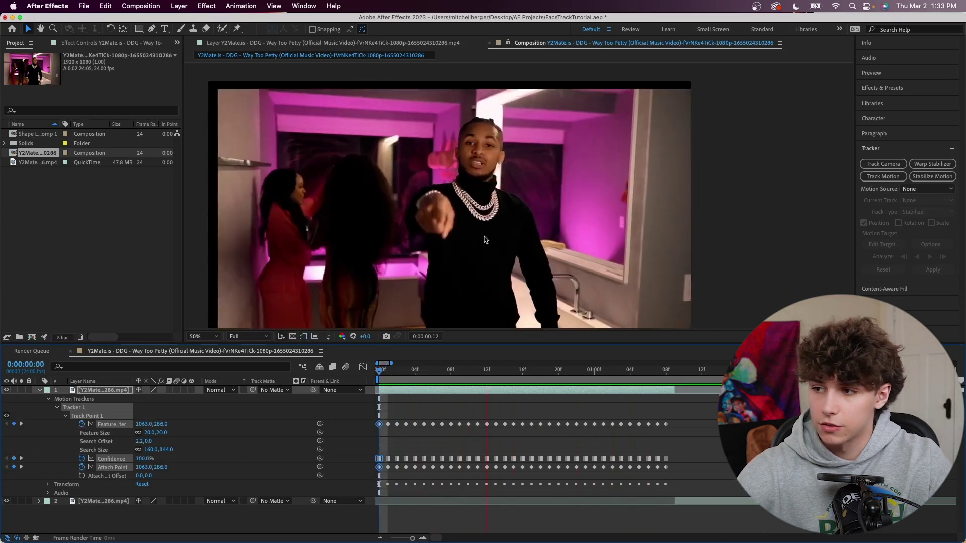
- Find the Transform effect and apply it to the stabilized clip layer, returning to the first frame
{"action": "left_click", "coordinate": [882, 88]}
{"action": "left_click", "coordinate": [902, 101]}
{"action": "type", "text": "t"}
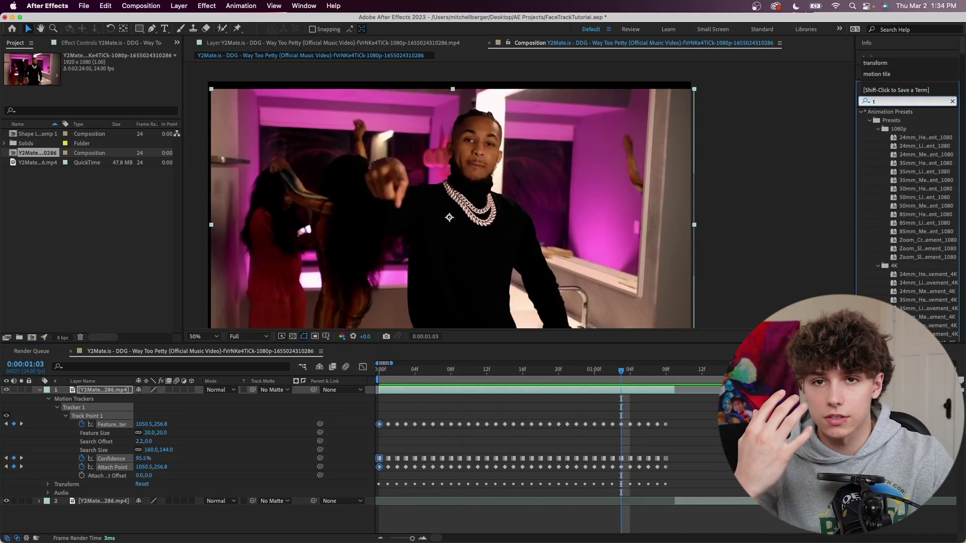
{"action": "type", "text": "ransform"}
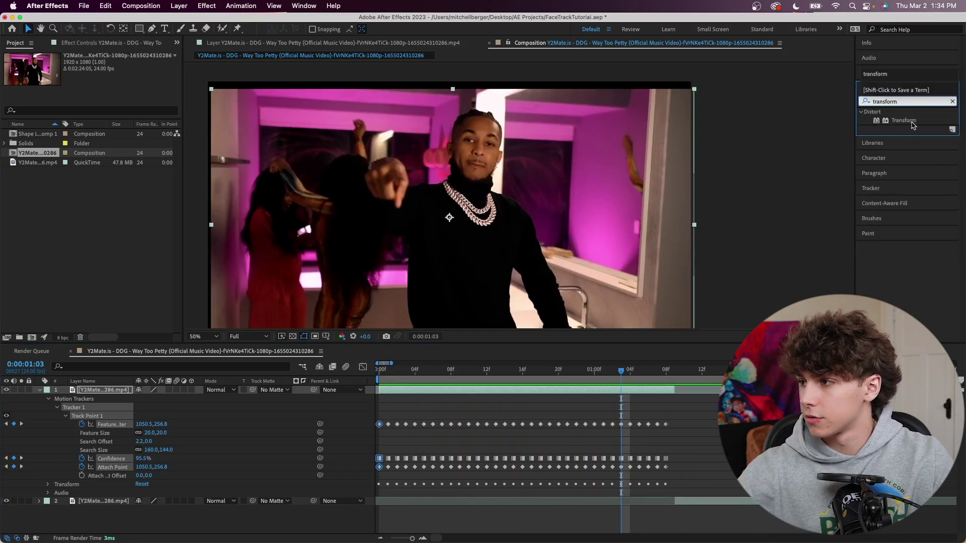
{"action": "left_click_drag", "start_coordinate": [914, 125], "coordinate": [443, 201]}
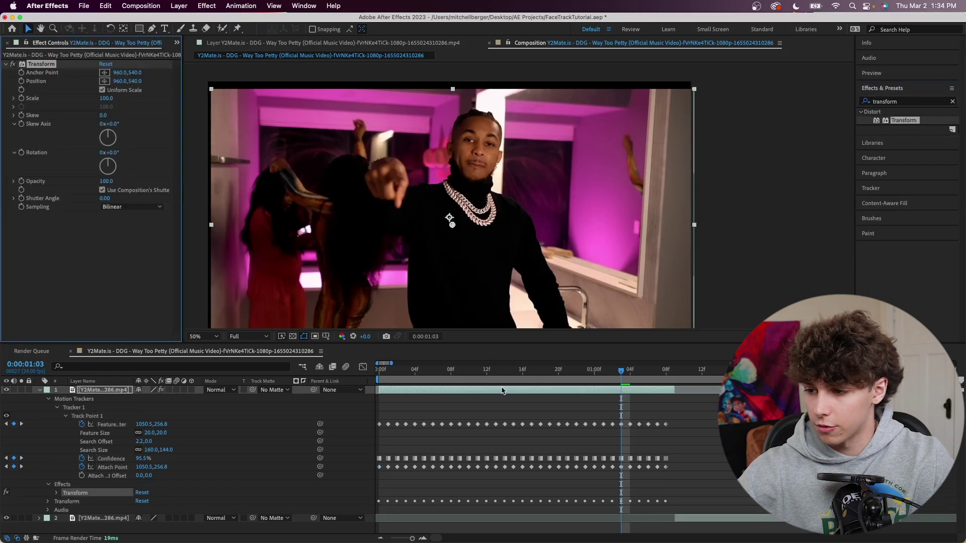
{"action": "key", "text": "Home"}
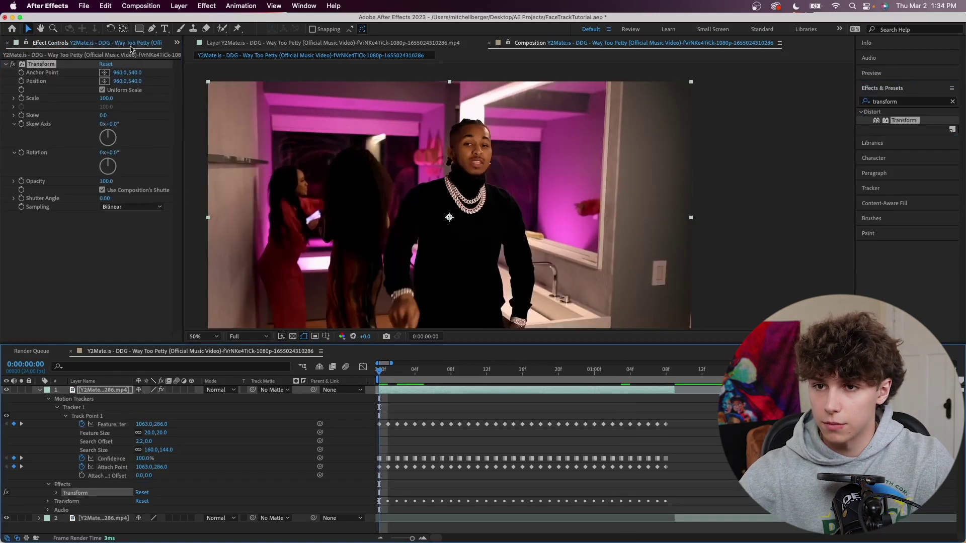
- Set the Transform effect's scale to 141 and position to 806, 767, and play back the reframed clip
{"action": "left_click_drag", "start_coordinate": [106, 99], "coordinate": [227, 80]}
{"action": "key", "text": "space"}
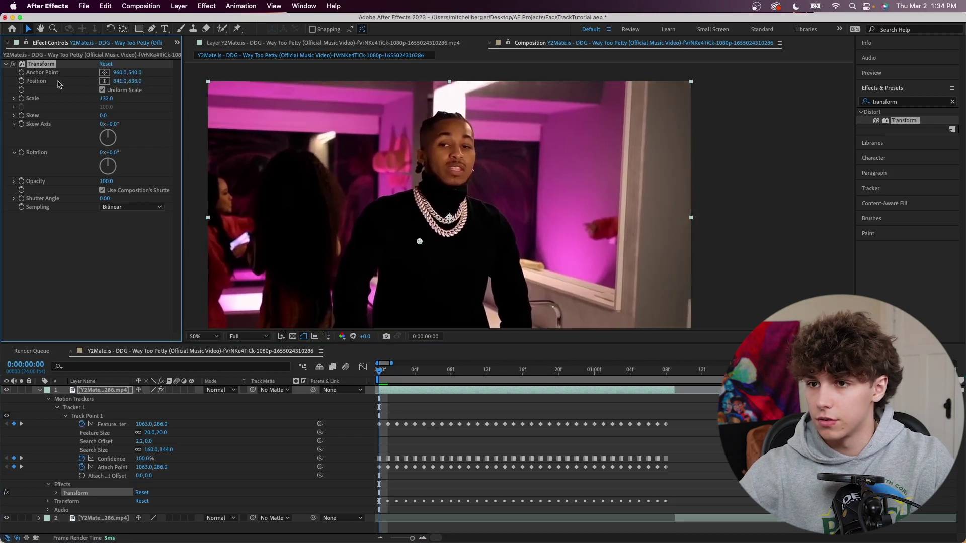
{"action": "key", "text": "space"}
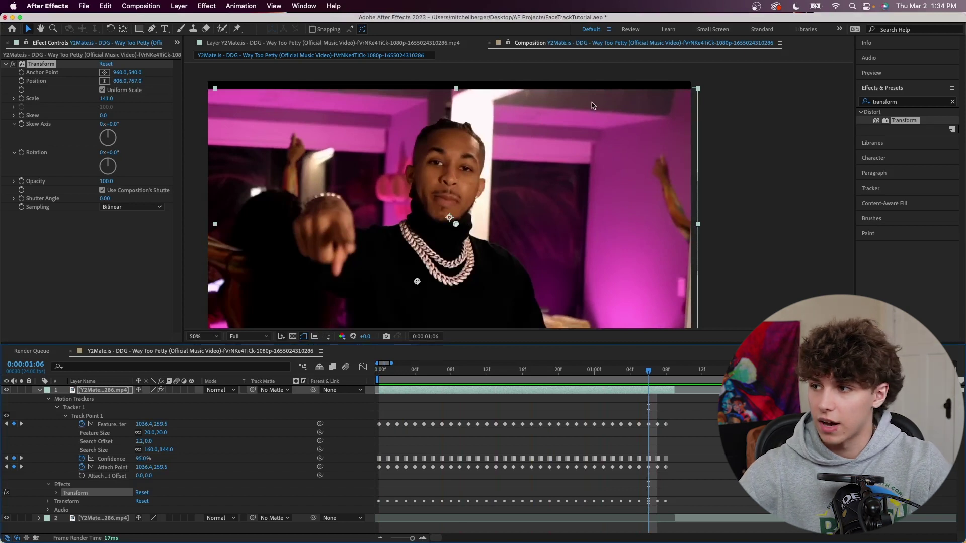
- Add Motion Tile above the Transform effect with output height 150 and Mirror Edges enabled, and preview the clip
{"action": "left_click", "coordinate": [931, 103]}
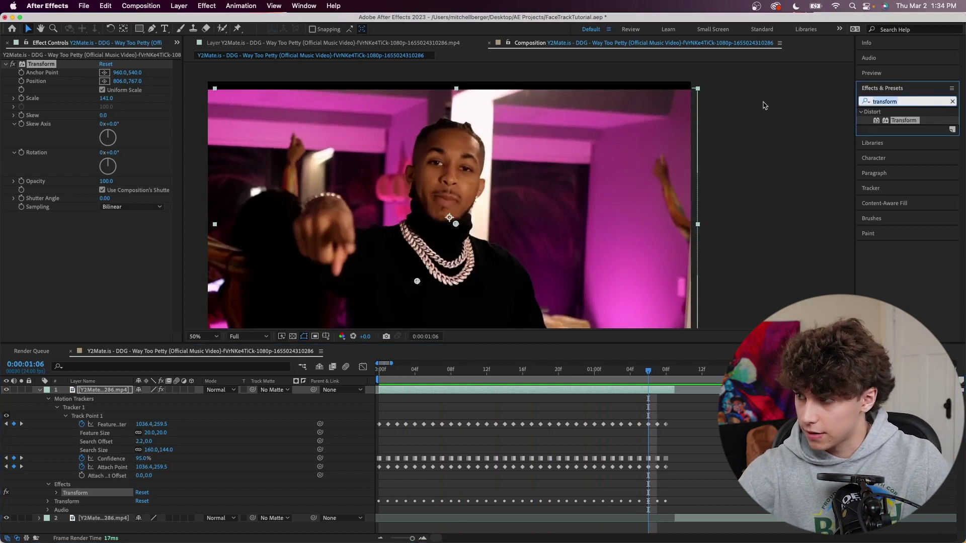
{"action": "type", "text": "motion tile"}
{"action": "left_click_drag", "start_coordinate": [899, 124], "coordinate": [44, 65]}
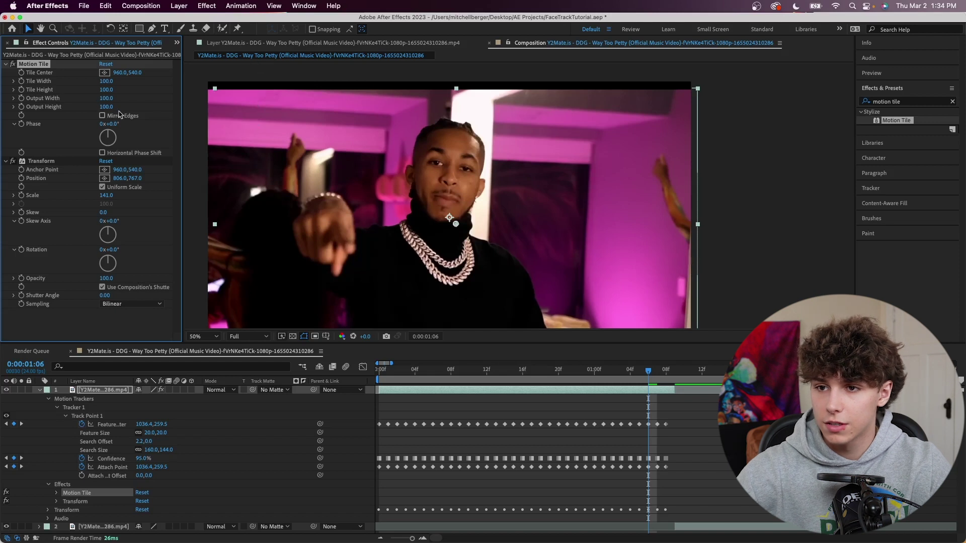
{"action": "left_click_drag", "start_coordinate": [106, 109], "coordinate": [108, 108]}
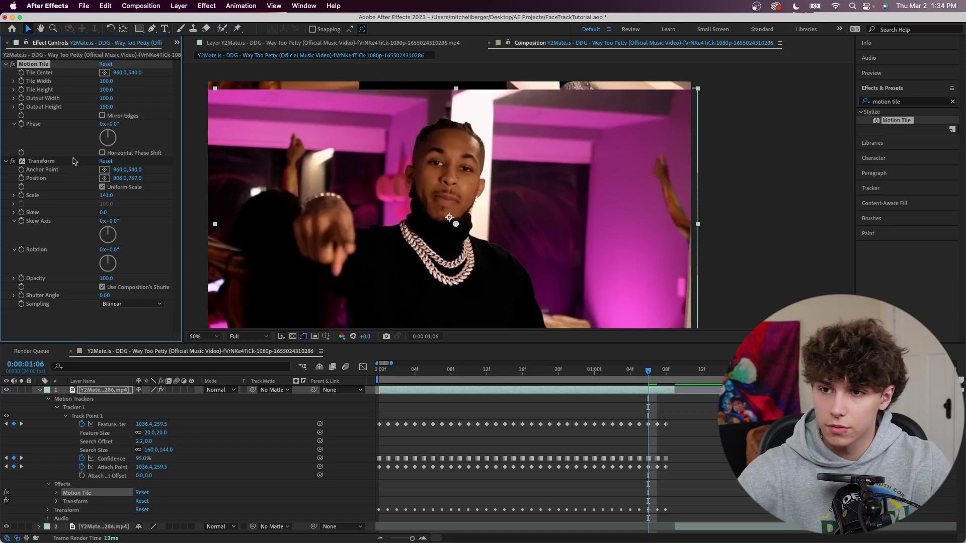
{"action": "left_click", "coordinate": [103, 116]}
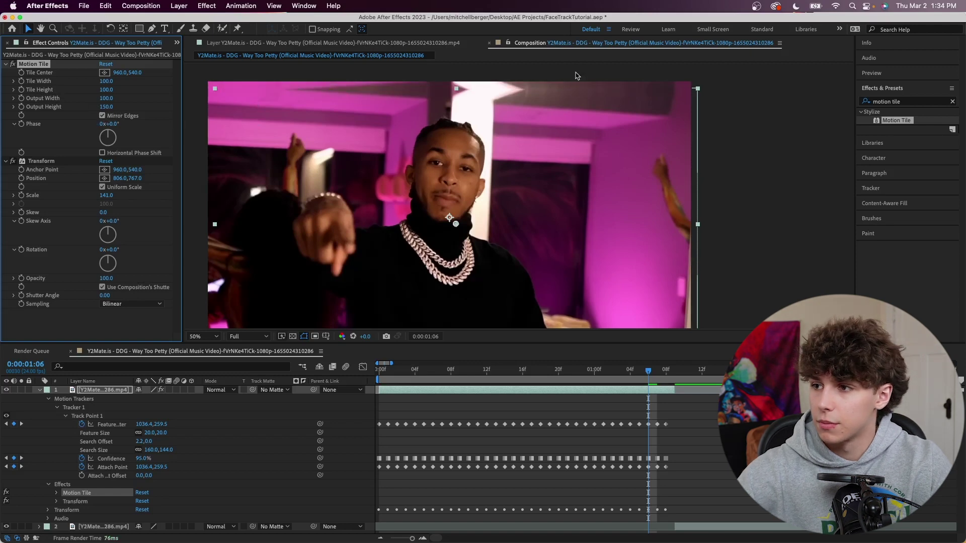
{"action": "key", "text": "space"}
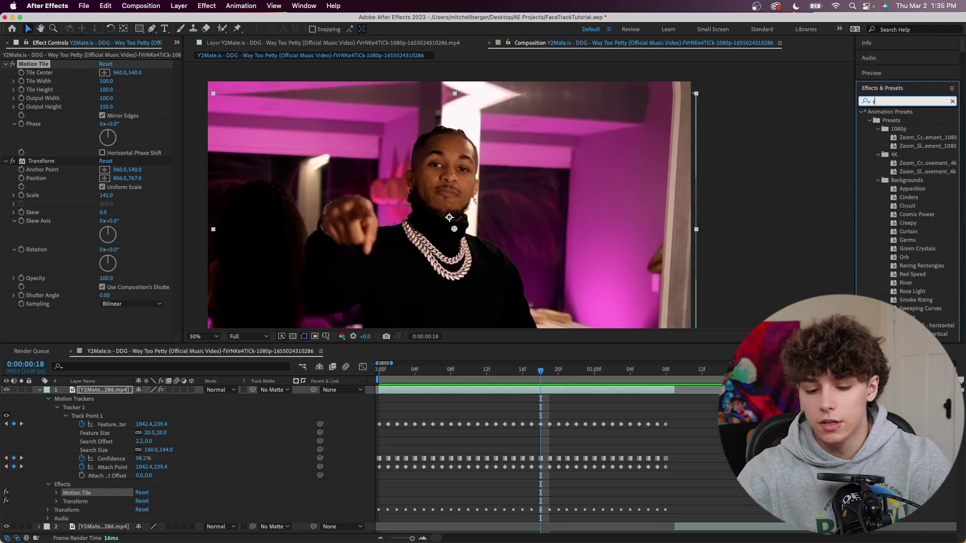
- Apply Radial Blur to the stabilized layer and place its center on the rapper's face at about 941, 321
{"action": "type", "text": "adial"}
{"action": "left_click_drag", "start_coordinate": [900, 202], "coordinate": [549, 390]}
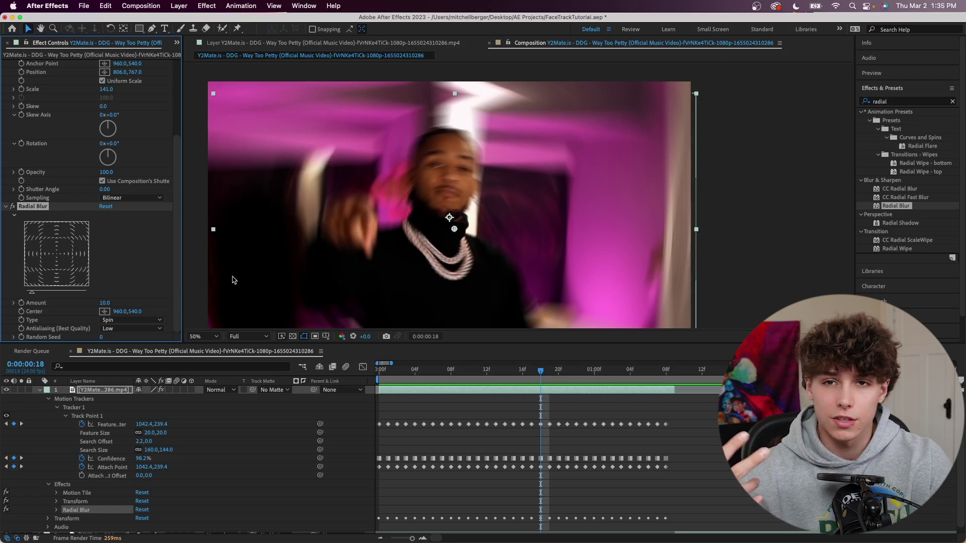
{"action": "left_click", "coordinate": [105, 311]}
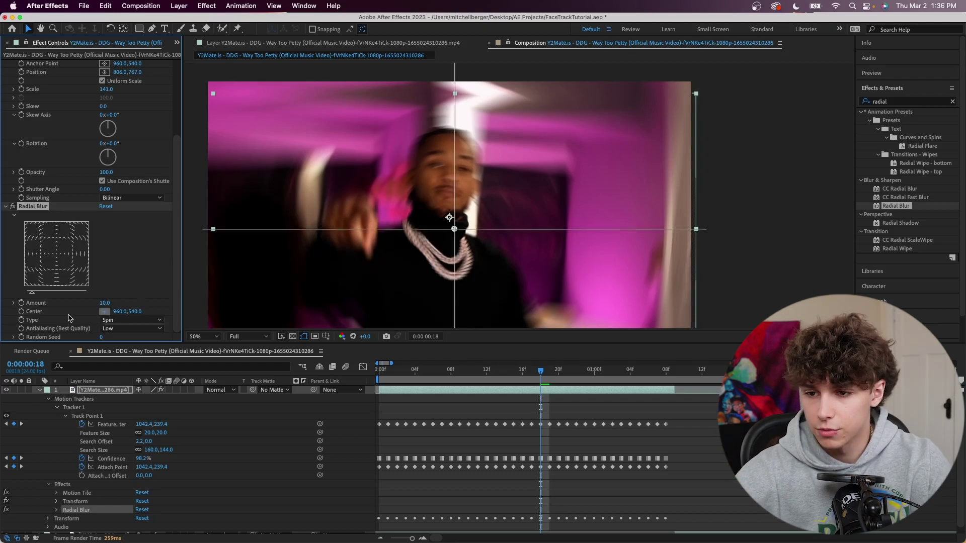
{"action": "left_click", "coordinate": [451, 177]}
{"action": "left_click", "coordinate": [450, 174]}
- Set the Radial Blur amount to 3 and play back the blurred clip
{"action": "left_click", "coordinate": [105, 303]}
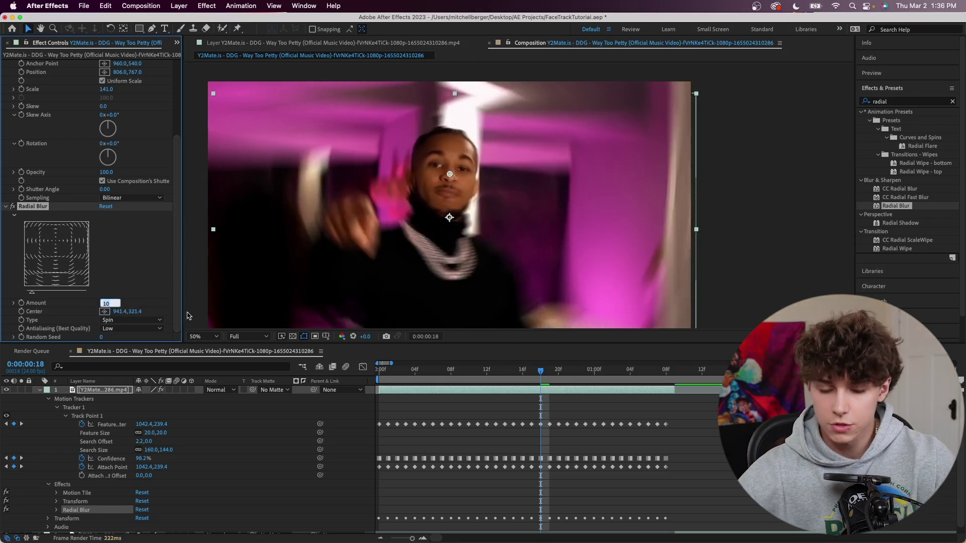
{"action": "type", "text": "3"}
{"action": "key", "text": "Return"}
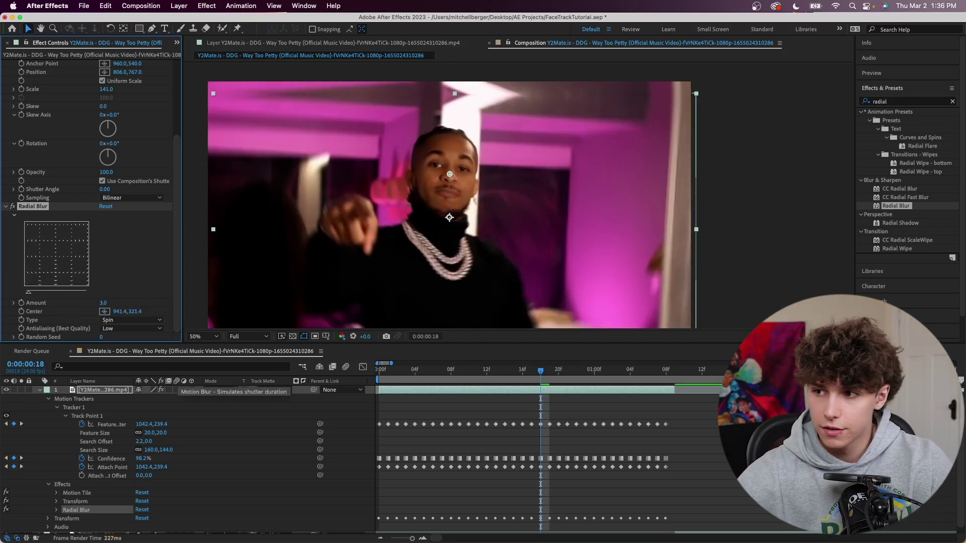
{"action": "key", "text": "space"}
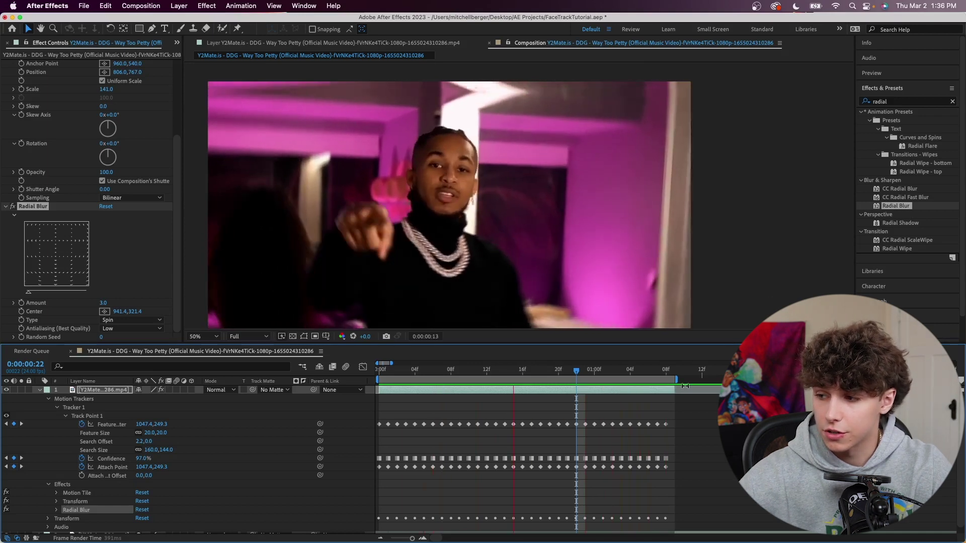
- Preview the second clip, choose the Rectangle tool, and set its stroke color to green 00FF0D
{"action": "left_click", "coordinate": [684, 369]}
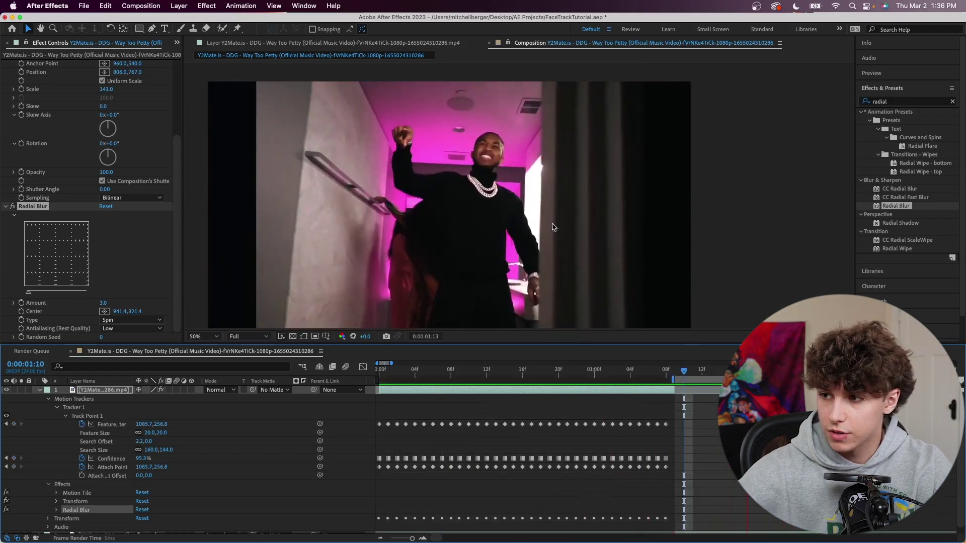
{"action": "key", "text": "space"}
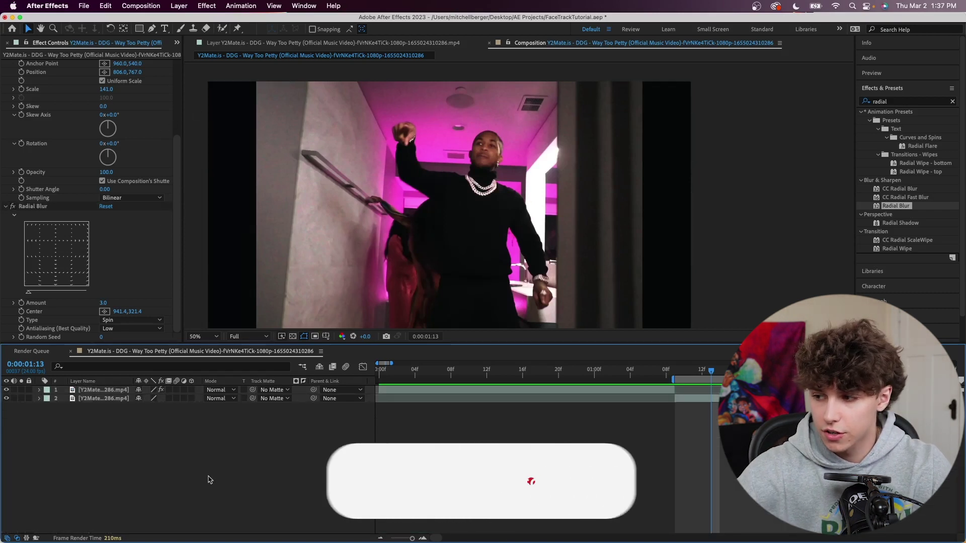
{"action": "left_click", "coordinate": [139, 29]}
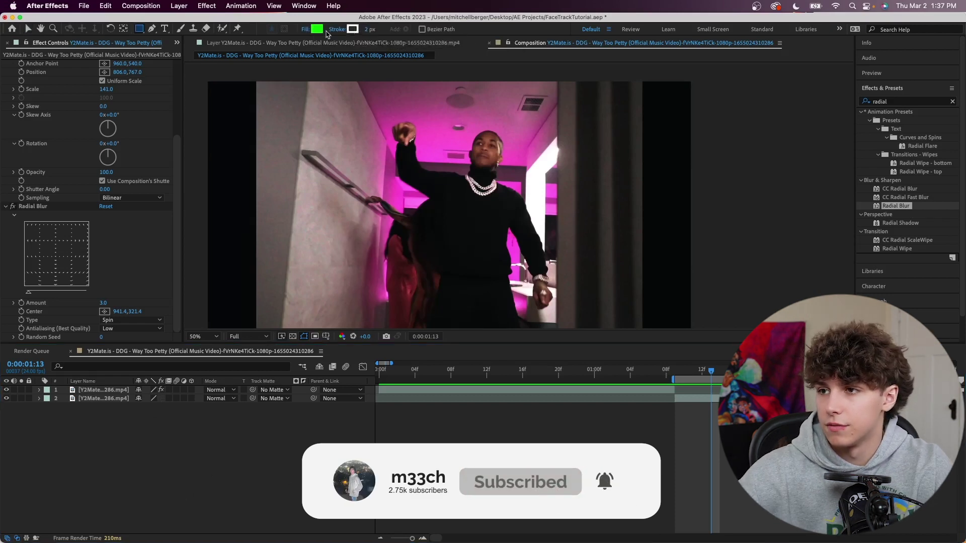
{"action": "left_click", "coordinate": [356, 30]}
{"action": "left_click_drag", "start_coordinate": [294, 156], "coordinate": [294, 222]}
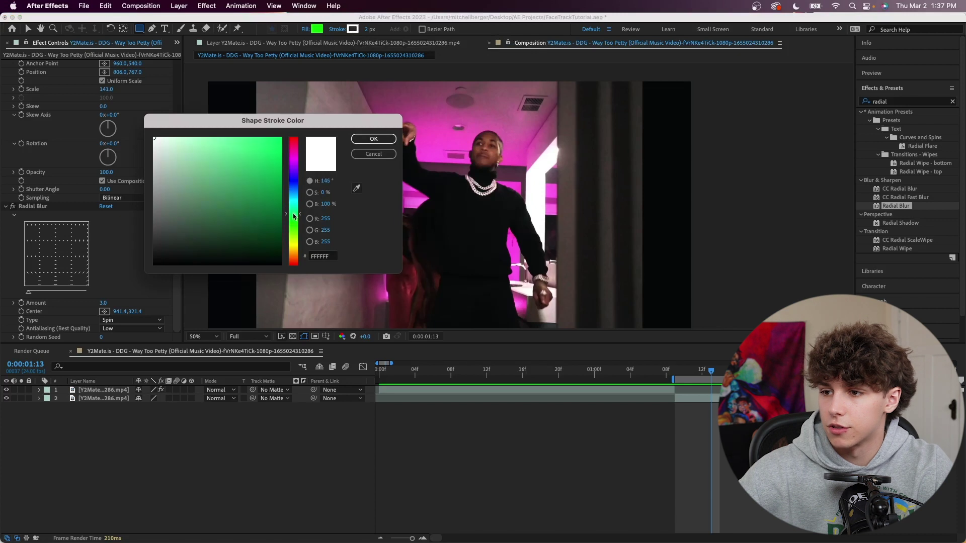
{"action": "left_click", "coordinate": [280, 137]}
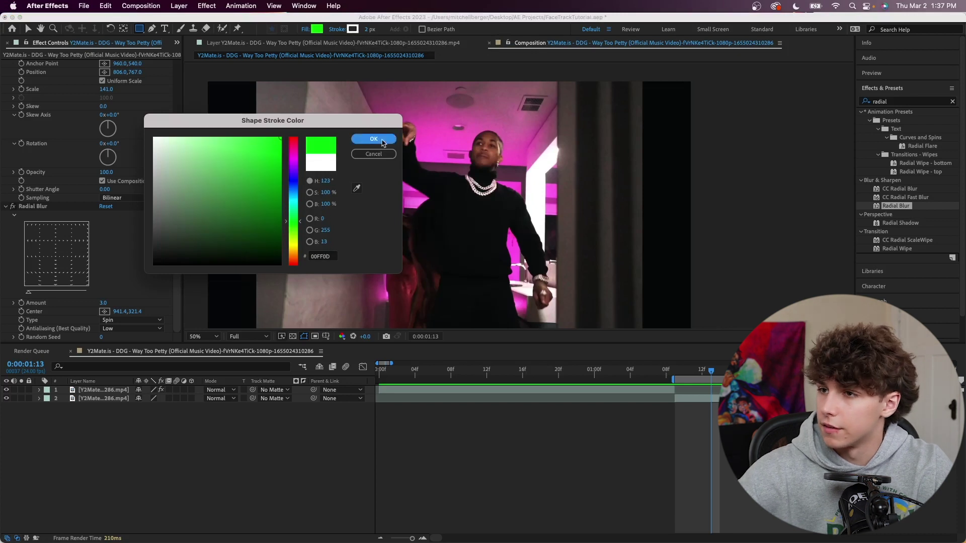
{"action": "left_click", "coordinate": [375, 138]}
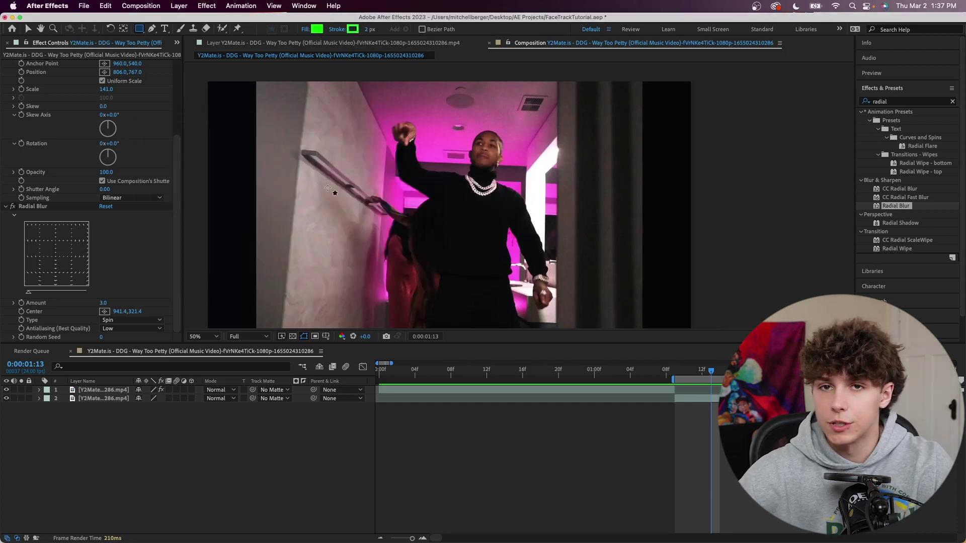
- Draw a rectangle near the rapper's raised arm and set its fill opacity to 2%
{"action": "mouse_move", "coordinate": [356, 147]}
{"action": "left_mouse_down"}
{"action": "mouse_move", "coordinate": [435, 245]}
{"action": "mouse_move", "coordinate": [426, 229]}
{"action": "left_mouse_up"}
{"action": "left_click", "coordinate": [56, 408]}
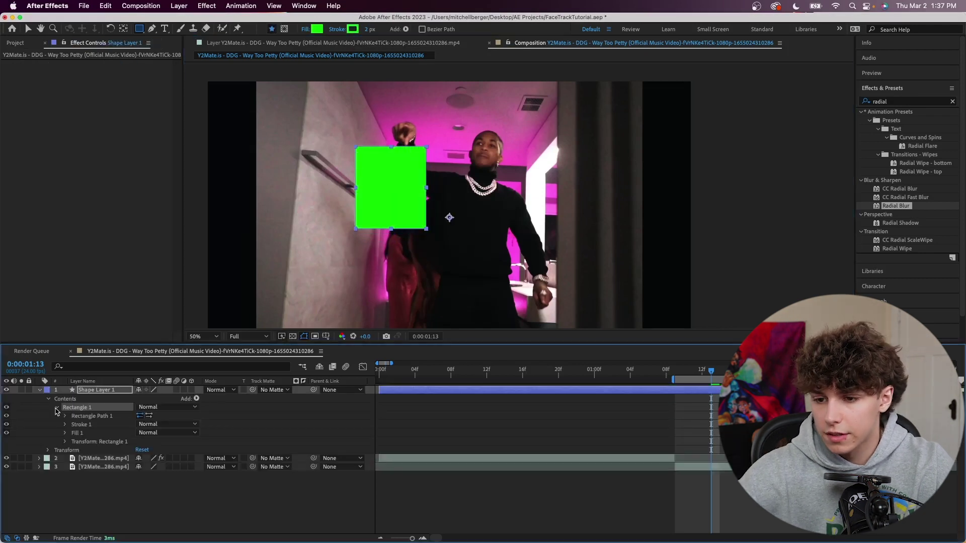
{"action": "left_click", "coordinate": [65, 433]}
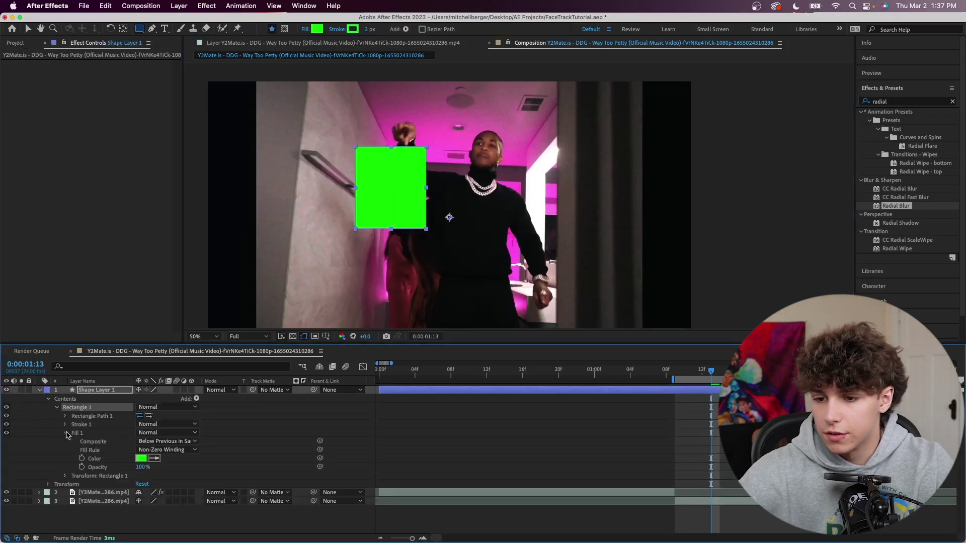
{"action": "left_click_drag", "start_coordinate": [144, 473], "coordinate": [11, 441]}
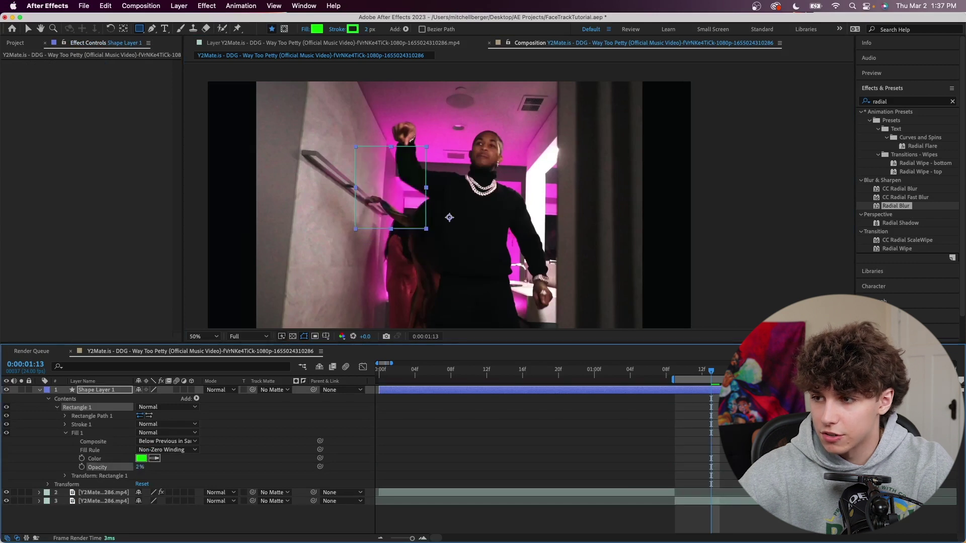
- Set the rectangle's stroke width to 12 and deselect the shape layer
{"action": "left_click", "coordinate": [64, 425]}
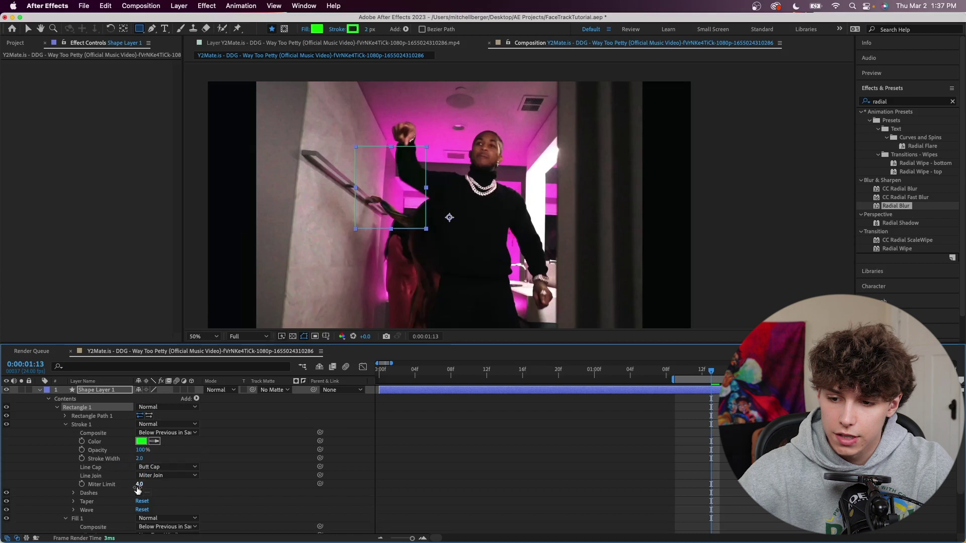
{"action": "left_click_drag", "start_coordinate": [141, 460], "coordinate": [147, 460]}
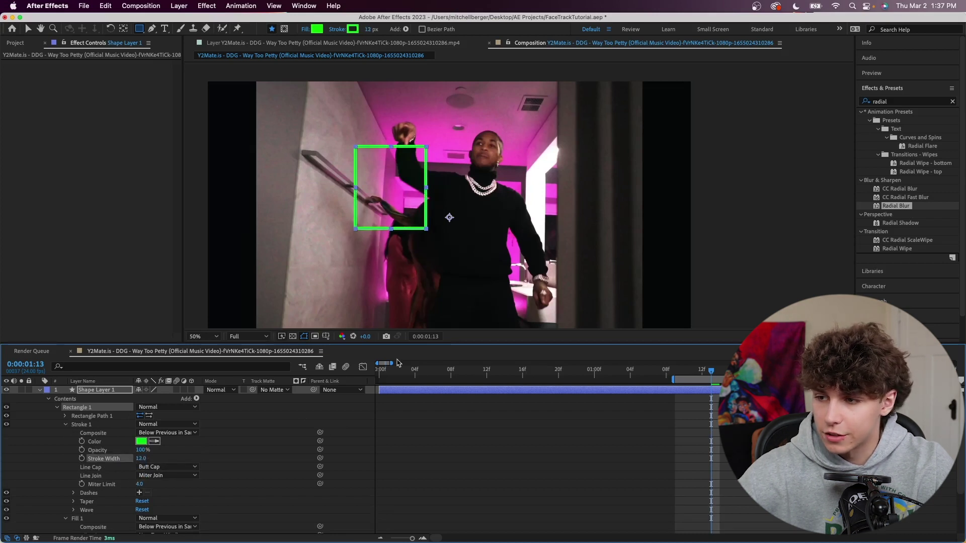
{"action": "left_click", "coordinate": [445, 432]}
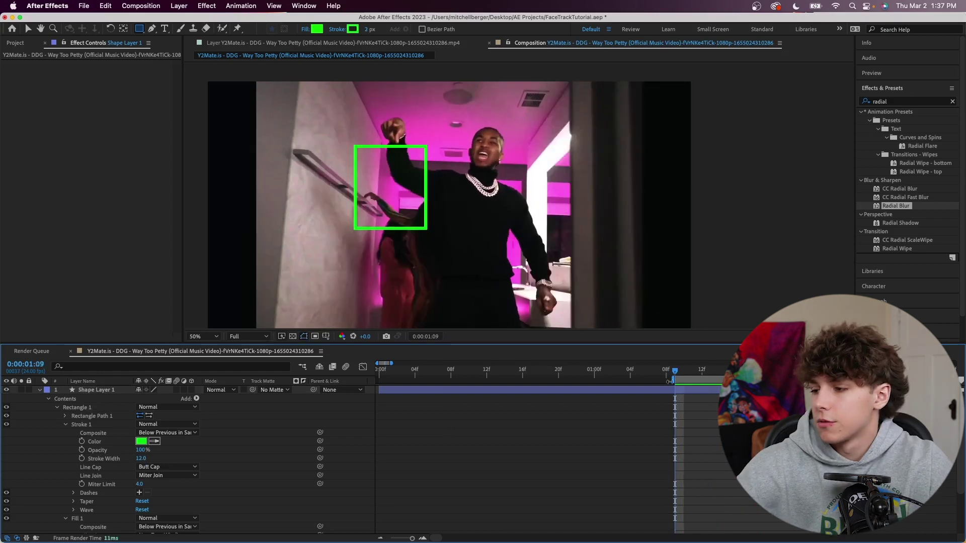
- Select the second clip's layer at 0:00:01:09 and start Track Motion on it
{"action": "scroll", "coordinate": [675, 426], "scroll_direction": "down", "scroll_amount": 3}
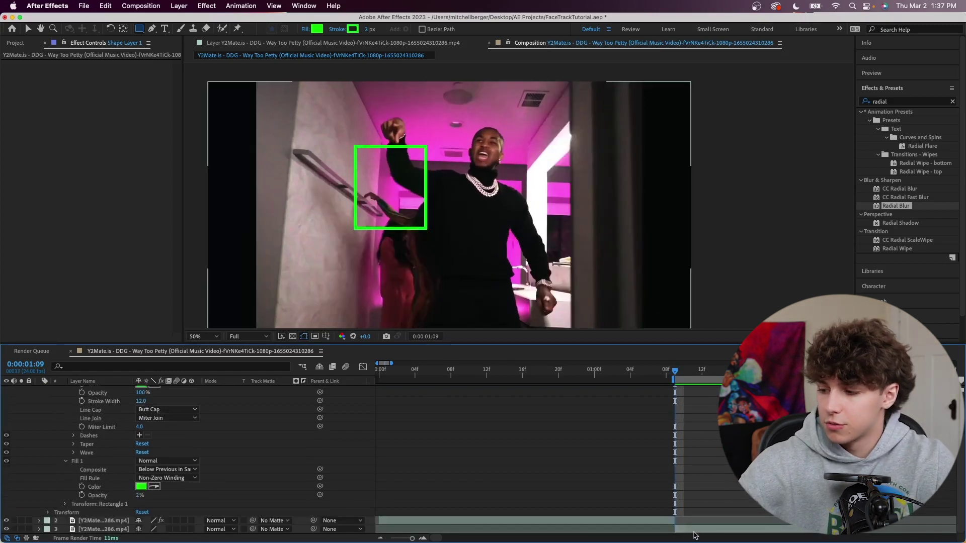
{"action": "left_click", "coordinate": [700, 531]}
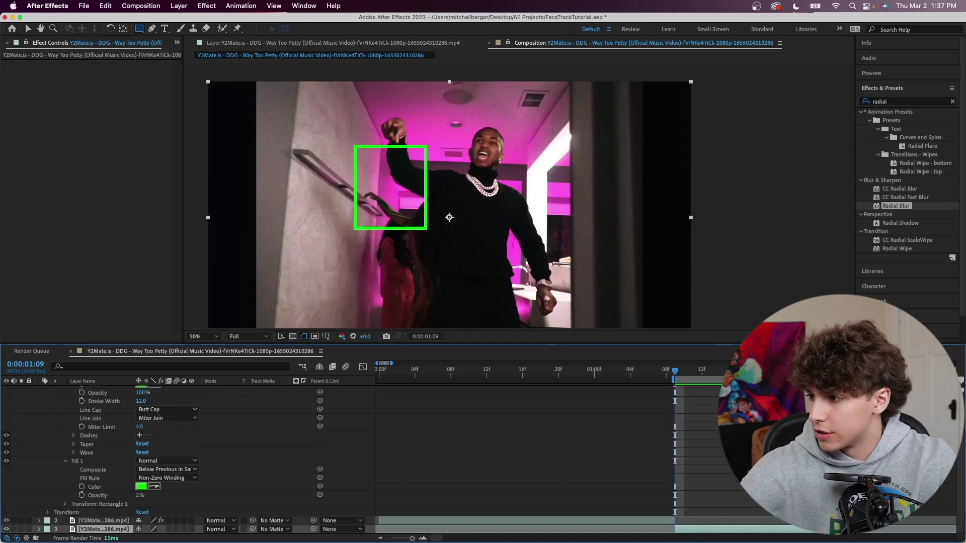
{"action": "left_click", "coordinate": [872, 316]}
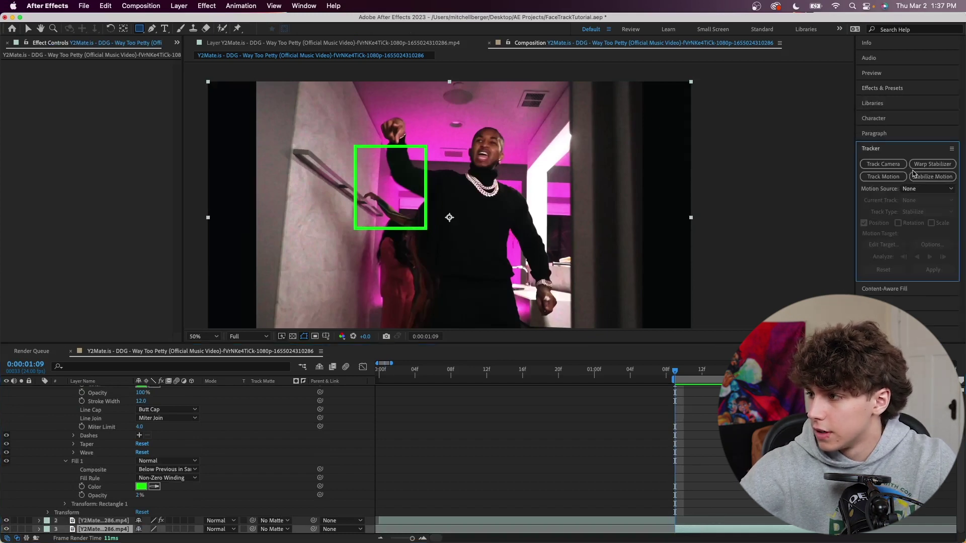
{"action": "left_click", "coordinate": [891, 179]}
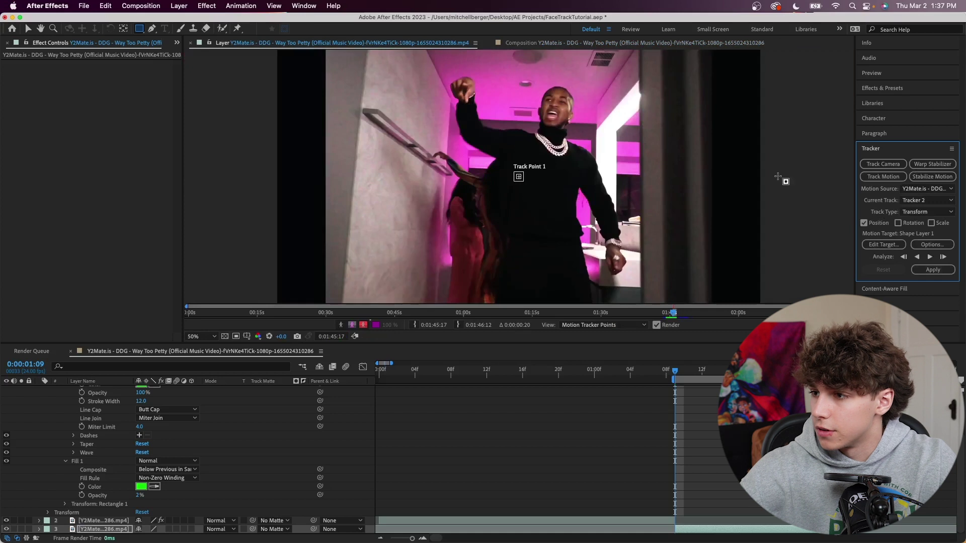
- Place the track point on the rapper's forehead with its search region around the upper face, and analyze the motion forward from 0:00:01:09
{"action": "left_click_drag", "start_coordinate": [675, 371], "coordinate": [791, 371]}
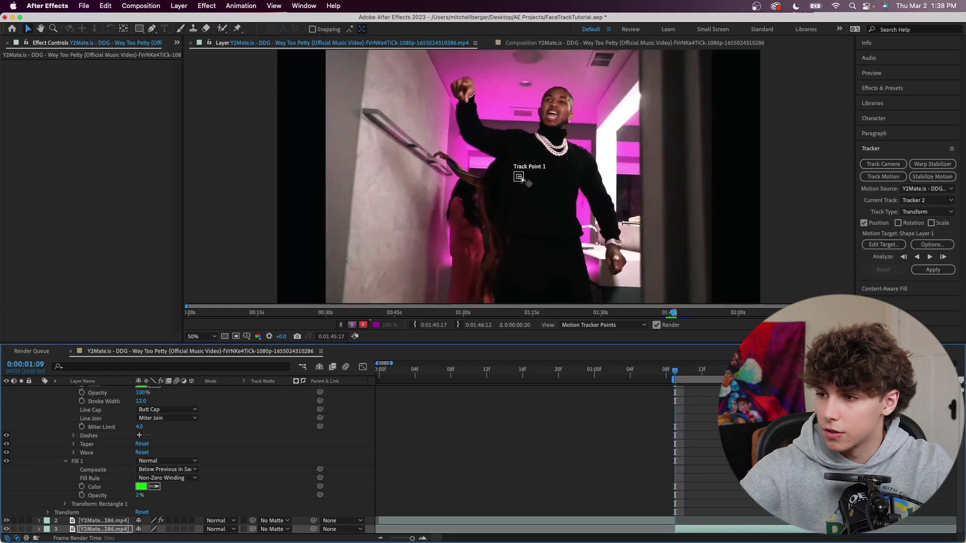
{"action": "left_click_drag", "start_coordinate": [522, 179], "coordinate": [572, 107]}
{"action": "left_click_drag", "start_coordinate": [681, 371], "coordinate": [738, 371]}
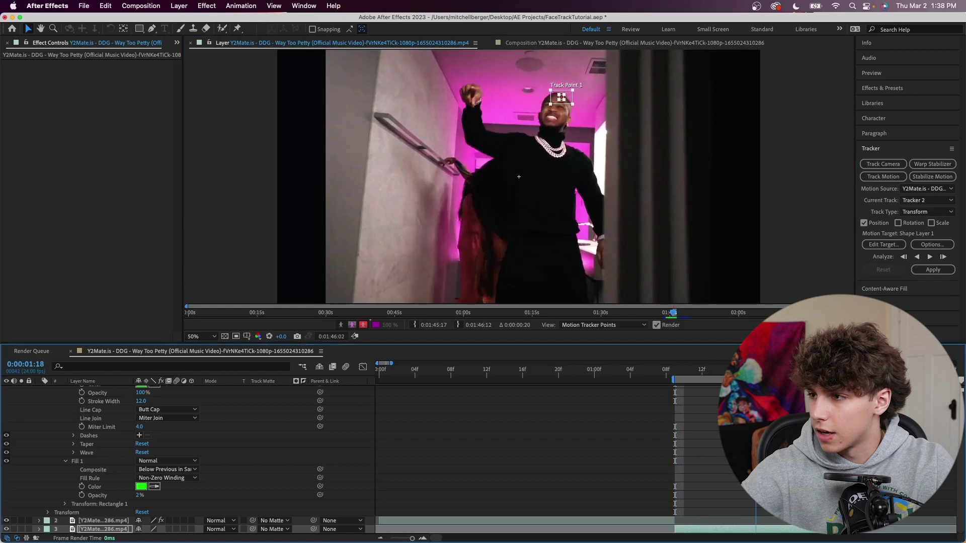
{"action": "key", "text": "space"}
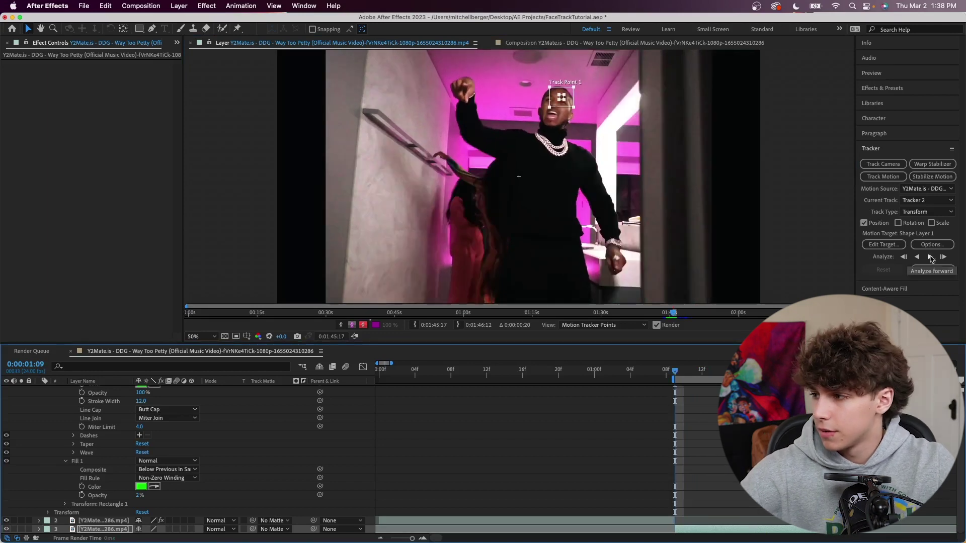
{"action": "left_click", "coordinate": [930, 257]}
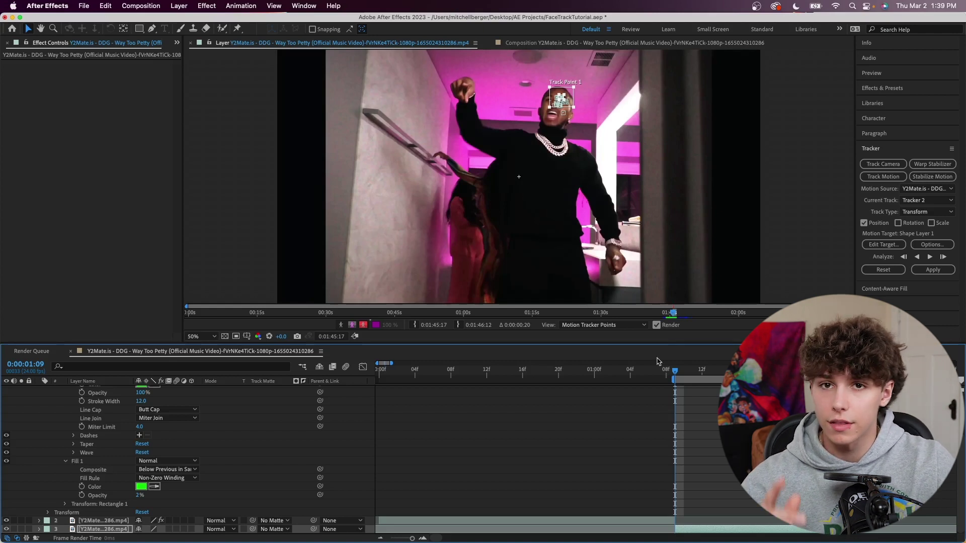
- Target Shape Layer 1 with the tracked motion and apply it in the X and Y dimensions
{"action": "left_click", "coordinate": [890, 246]}
{"action": "left_click", "coordinate": [534, 271]}
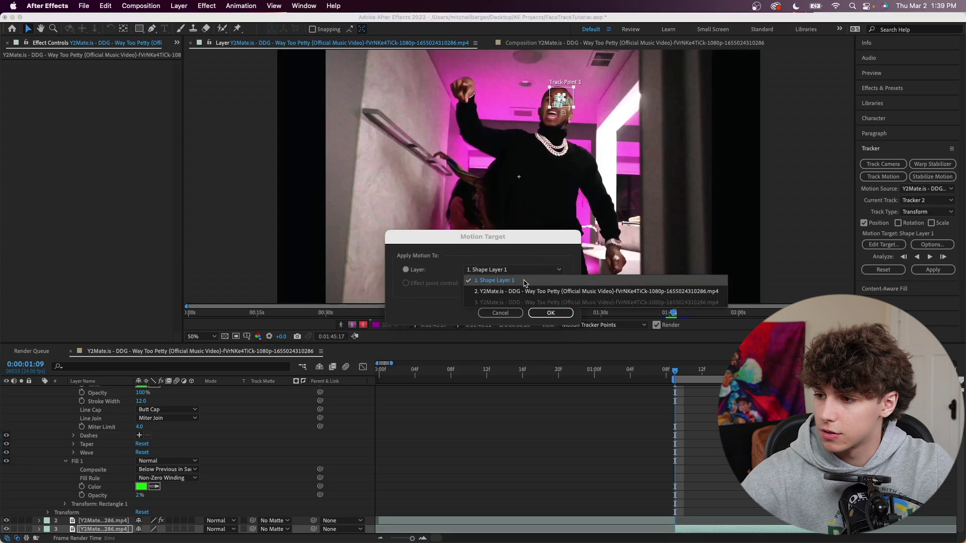
{"action": "left_click", "coordinate": [525, 283]}
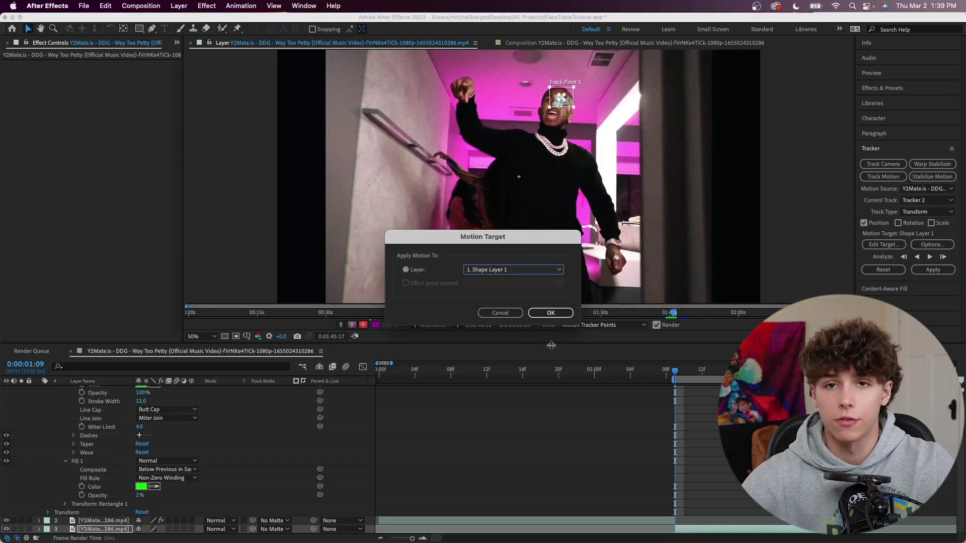
{"action": "left_click", "coordinate": [550, 313]}
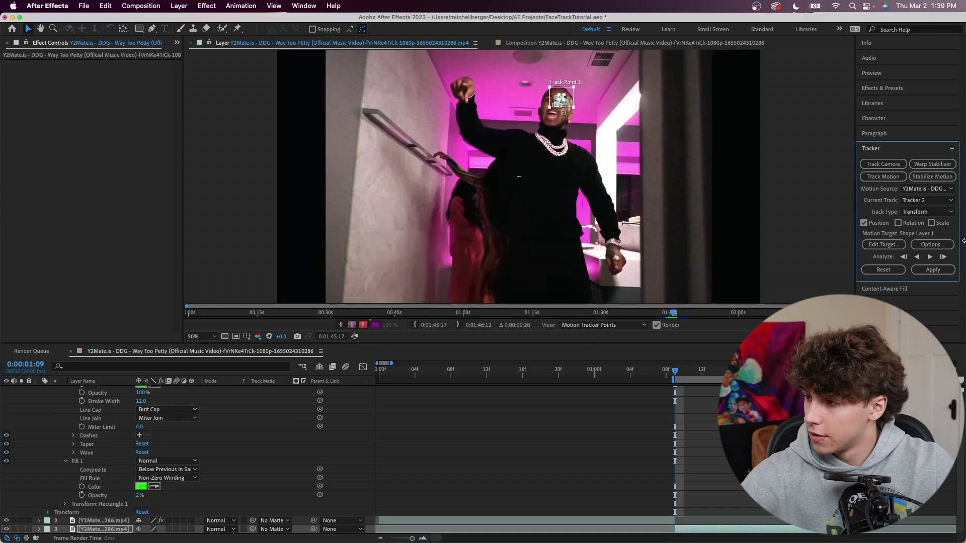
{"action": "left_click", "coordinate": [933, 270]}
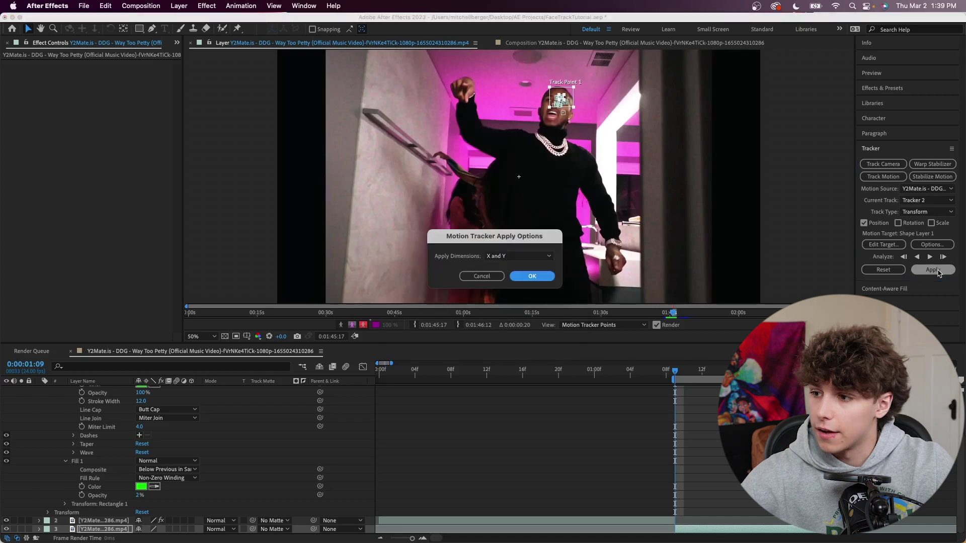
{"action": "left_click", "coordinate": [532, 277]}
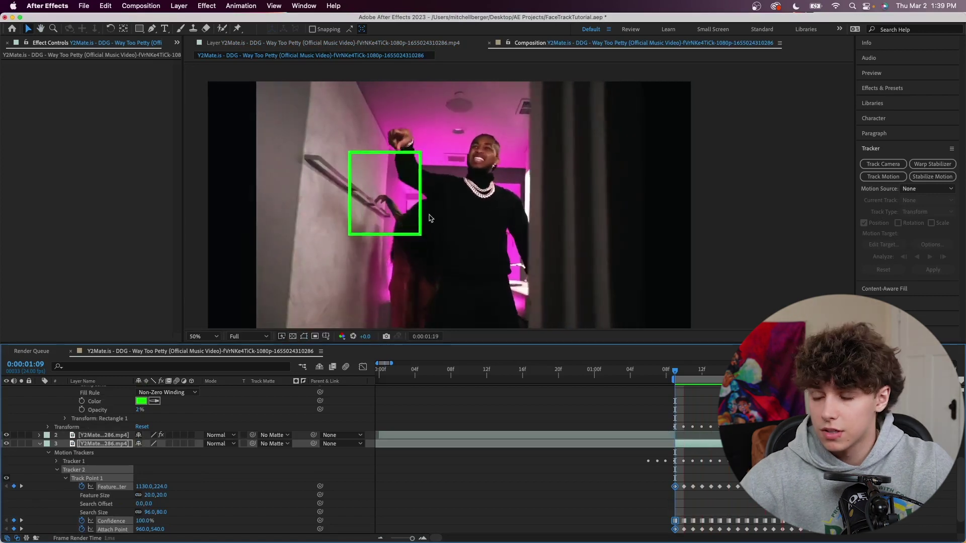
- Find the Transform effect and apply it to the tracked shape layer
{"action": "left_click", "coordinate": [882, 88]}
{"action": "type", "text": "transform"}
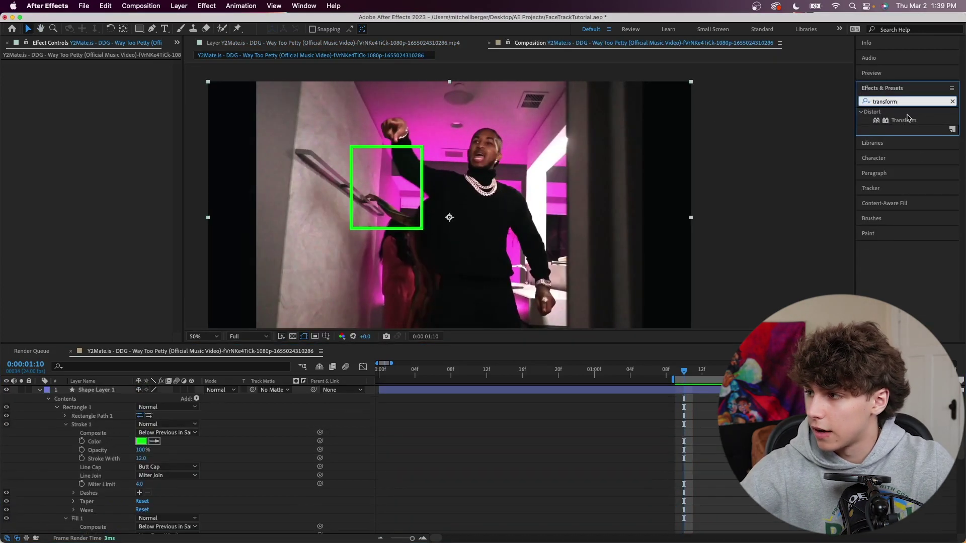
{"action": "left_click", "coordinate": [907, 120]}
{"action": "left_click_drag", "start_coordinate": [908, 120], "coordinate": [726, 343]}
{"action": "left_click_drag", "start_coordinate": [704, 397], "coordinate": [703, 392]}
- Split the shape layer at 0:00:01:09 and delete the portion before the second clip
{"action": "left_click_drag", "start_coordinate": [684, 371], "coordinate": [676, 372]}
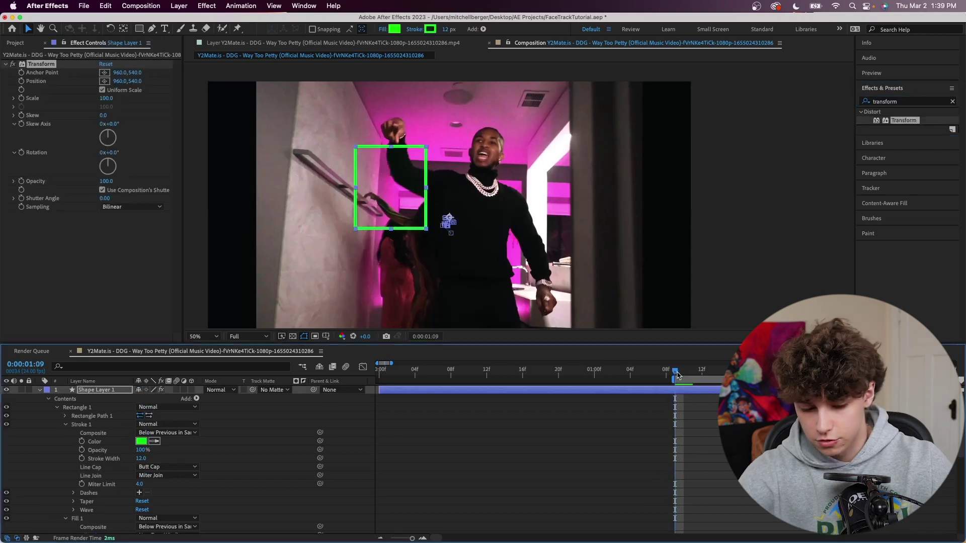
{"action": "key", "text": "super+shift+d"}
{"action": "left_click", "coordinate": [652, 403]}
{"action": "left_click", "coordinate": [652, 405]}
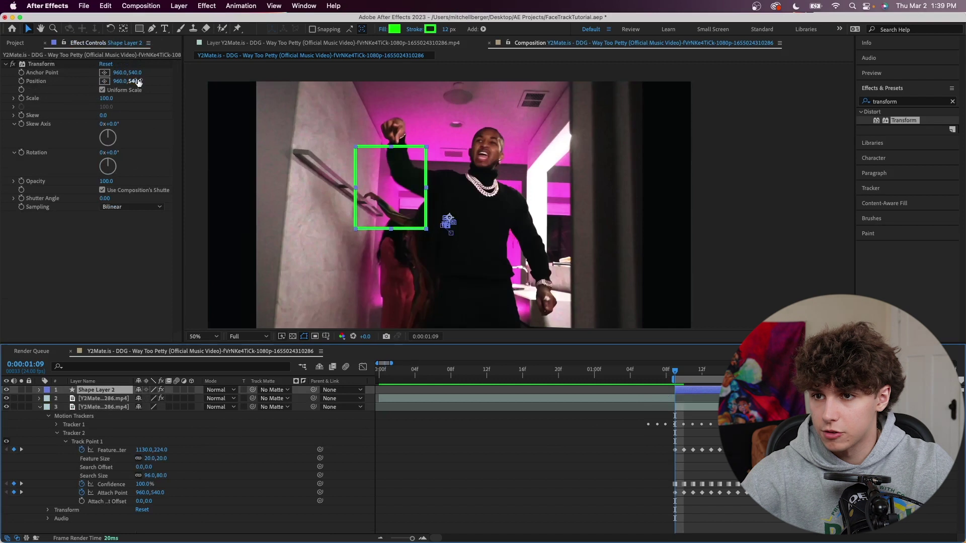
- Frame the rapper's face with the green box by setting Transform position to 1312, 375 and scale to 86, and preview the tracking
{"action": "left_click_drag", "start_coordinate": [138, 82], "coordinate": [159, 81]}
{"action": "mouse_move", "coordinate": [107, 99]}
{"action": "left_mouse_down"}
{"action": "mouse_move", "coordinate": [129, 81]}
{"action": "mouse_move", "coordinate": [107, 82]}
{"action": "left_mouse_up"}
{"action": "key", "text": "space"}
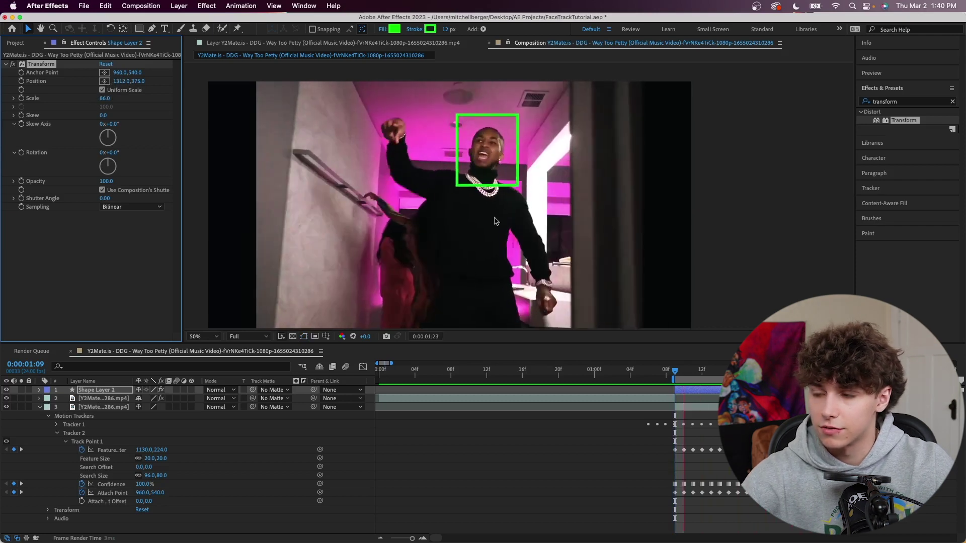
{"action": "key", "text": "space"}
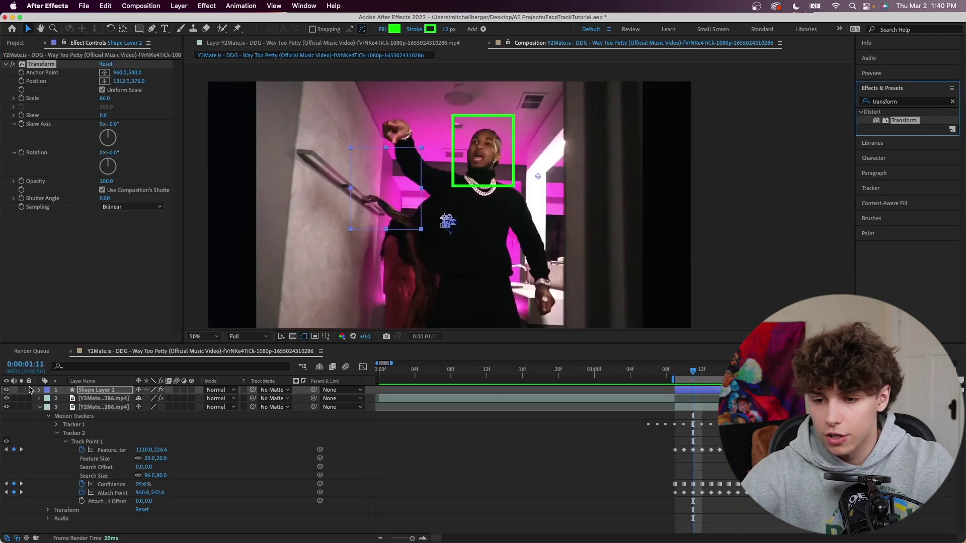
- Set the green box layer's opacity to 57% and play back the clip
{"action": "left_click", "coordinate": [40, 391]}
{"action": "left_click", "coordinate": [48, 408]}
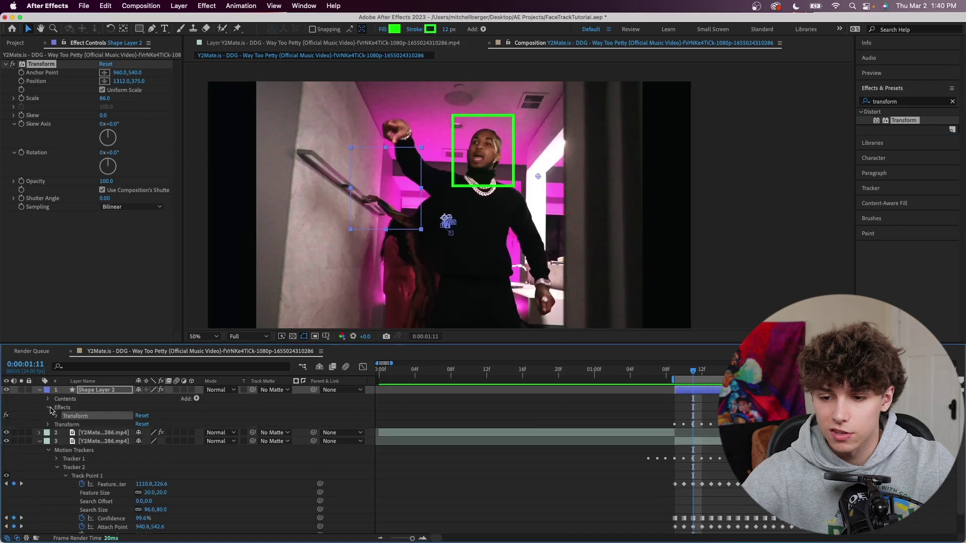
{"action": "left_click", "coordinate": [48, 425]}
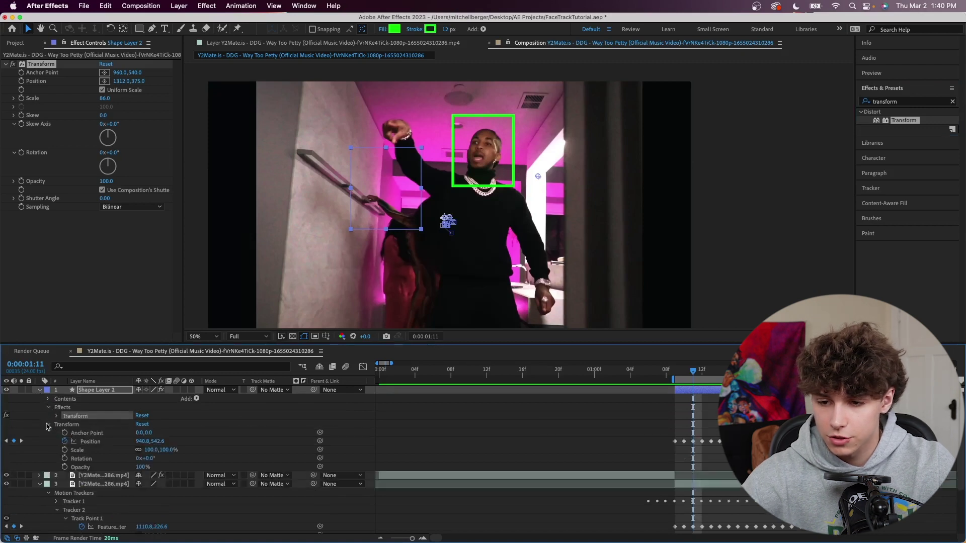
{"action": "left_click_drag", "start_coordinate": [141, 467], "coordinate": [120, 466]}
{"action": "key", "text": "space"}
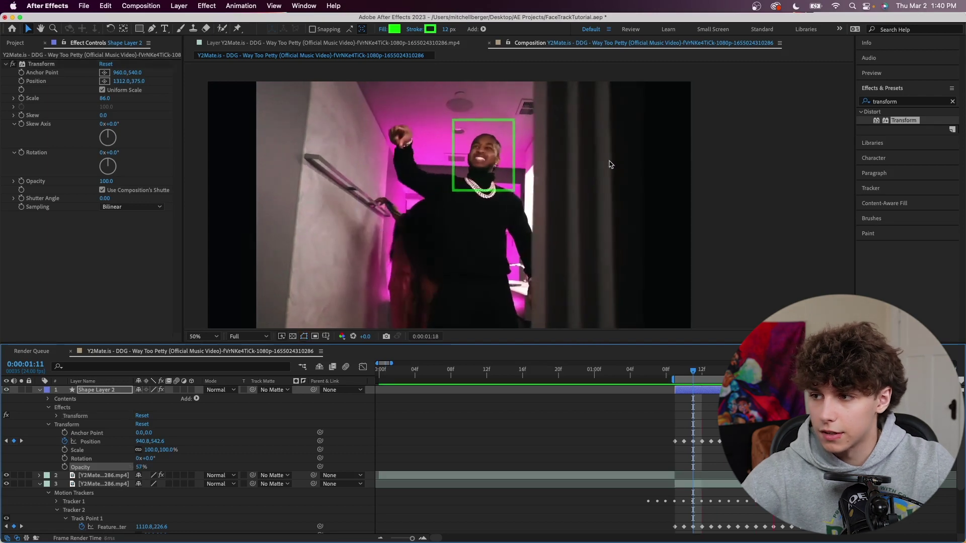
- Search the effects for "vr digi" and apply VR Digital Glitch to the green box
{"action": "left_click", "coordinate": [917, 103]}
{"action": "type", "text": "v"}
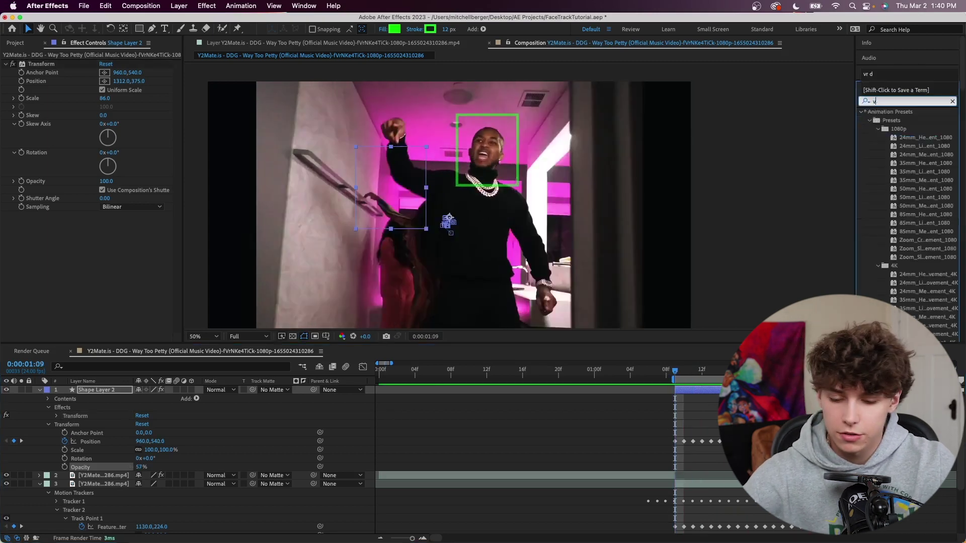
{"action": "type", "text": "r digi"}
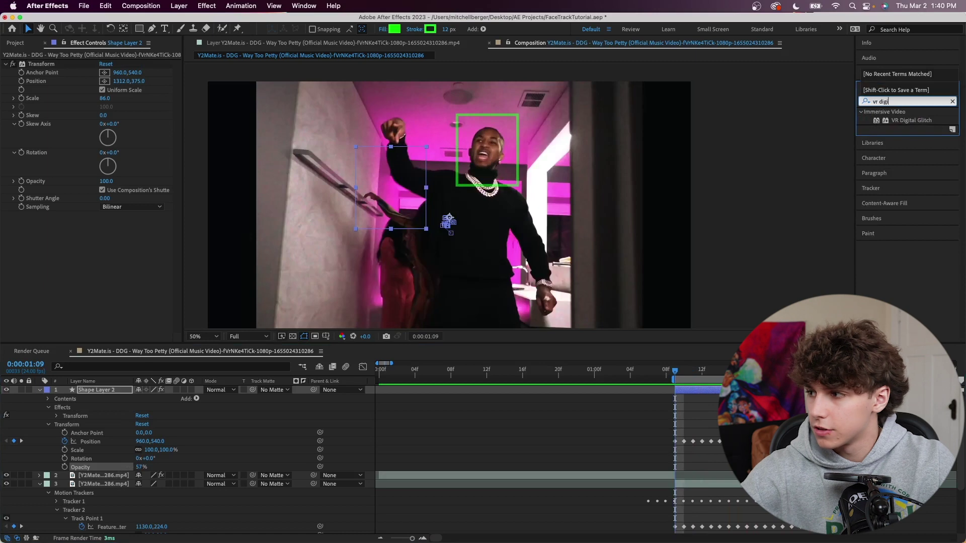
{"action": "left_click_drag", "start_coordinate": [911, 121], "coordinate": [515, 167]}
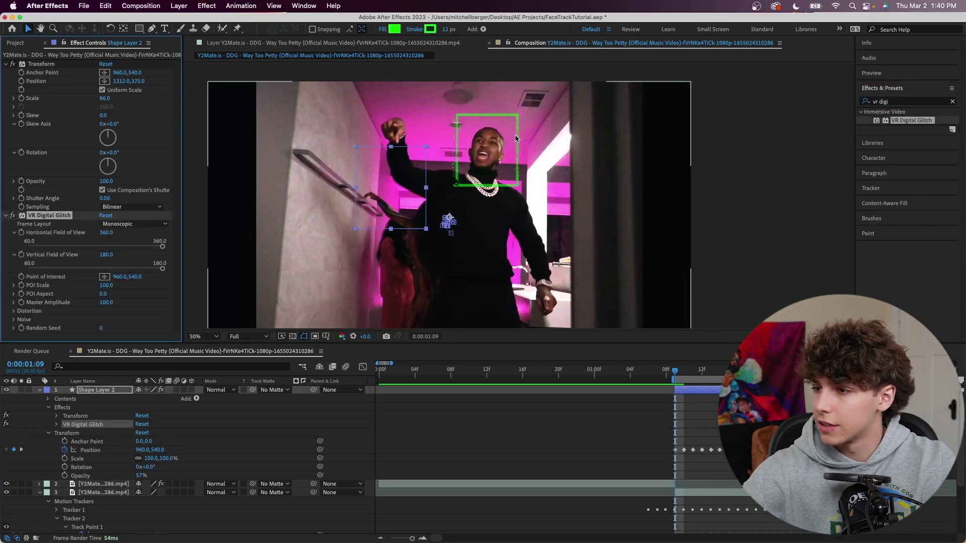
- Set the glitch's Geometry Distortion X to 11, Geometry Distortion Y to 28, and Distortion Evolution to -3°
{"action": "scroll", "coordinate": [517, 139], "scroll_direction": "up", "scroll_amount": 2}
{"action": "left_click", "coordinate": [14, 311]}
{"action": "scroll", "coordinate": [101, 242], "scroll_direction": "down", "scroll_amount": 5}
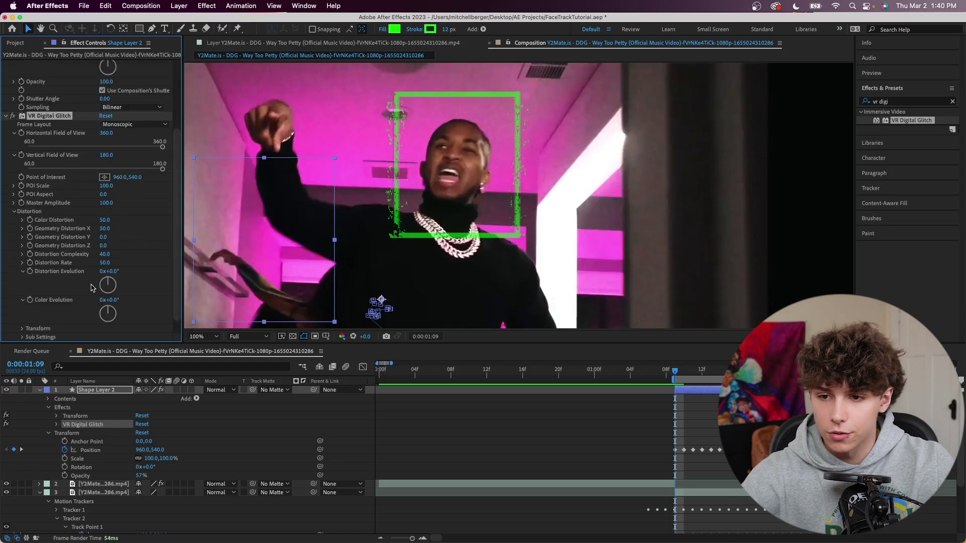
{"action": "left_click_drag", "start_coordinate": [97, 211], "coordinate": [128, 225]}
{"action": "left_click_drag", "start_coordinate": [112, 266], "coordinate": [110, 266]}
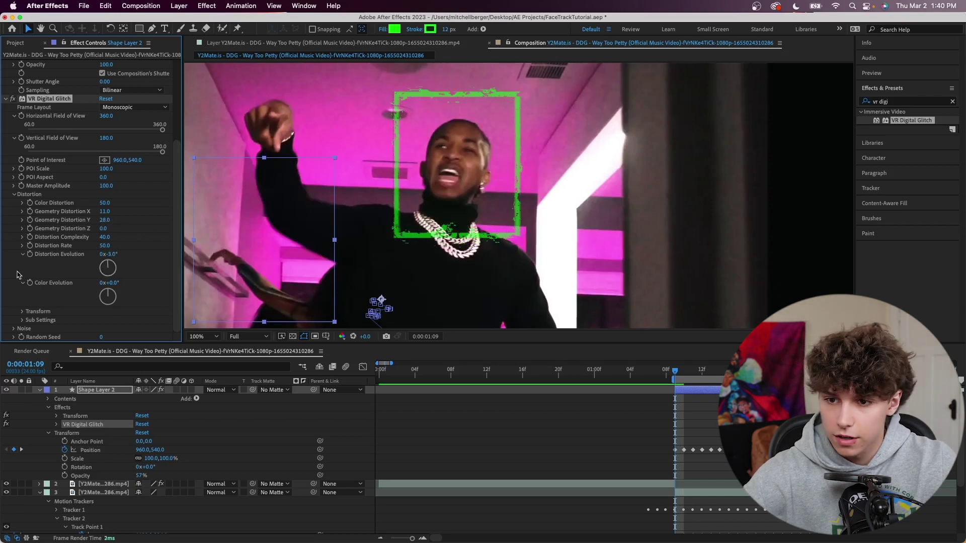
- Keyframe Distortion Evolution from 0:00:01:09, raise it to 178° near the clip's end, and preview the animated glitch
{"action": "left_click", "coordinate": [30, 254]}
{"action": "key", "text": "space"}
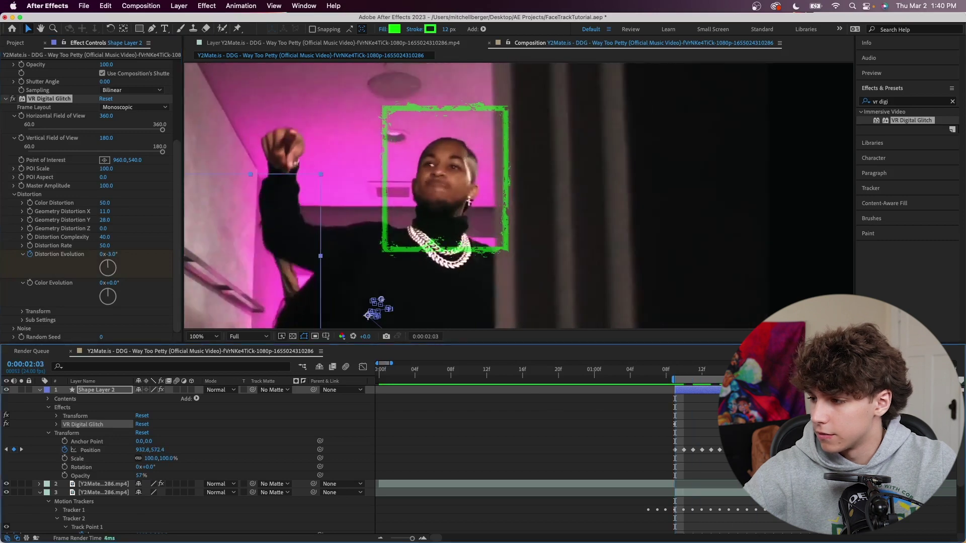
{"action": "left_click_drag", "start_coordinate": [111, 268], "coordinate": [108, 276]}
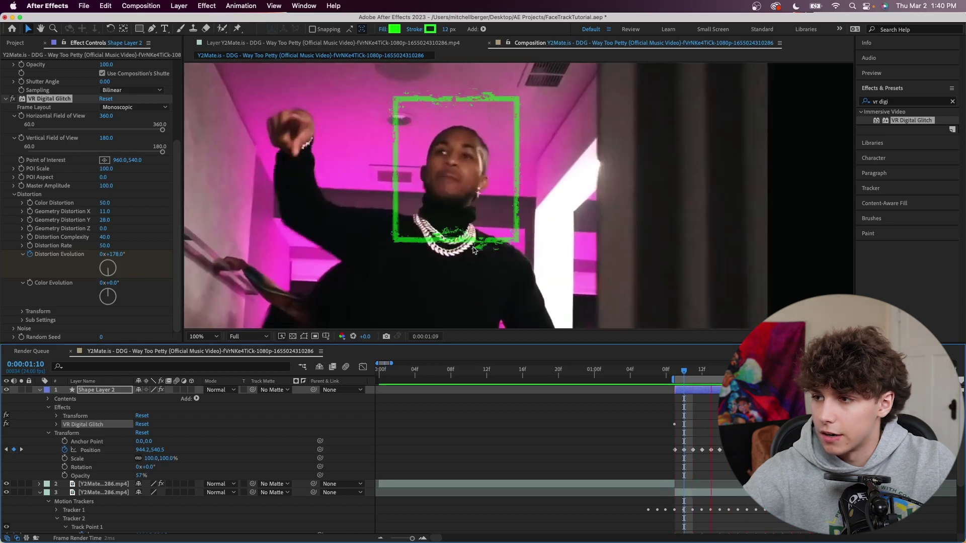
- Apply the security cam shutter preset to the top layer above the green box and second clip
{"action": "scroll", "coordinate": [878, 200], "scroll_direction": "up", "scroll_amount": 2}
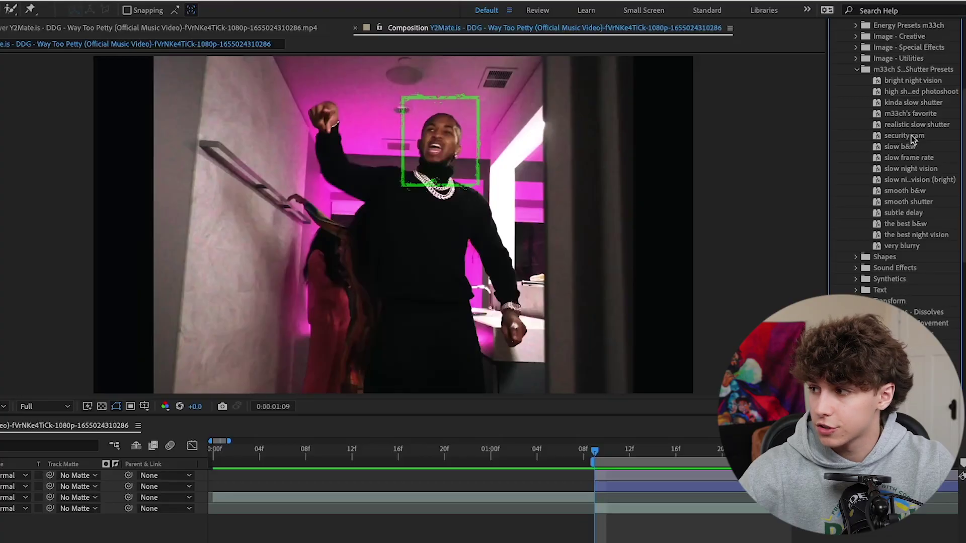
{"action": "left_click", "coordinate": [912, 139]}
{"action": "left_click_drag", "start_coordinate": [919, 140], "coordinate": [658, 477]}
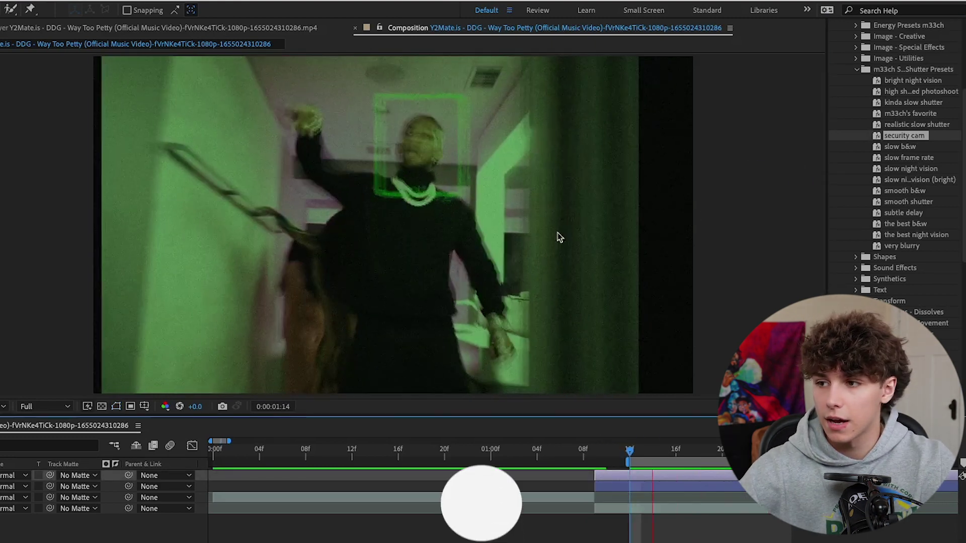